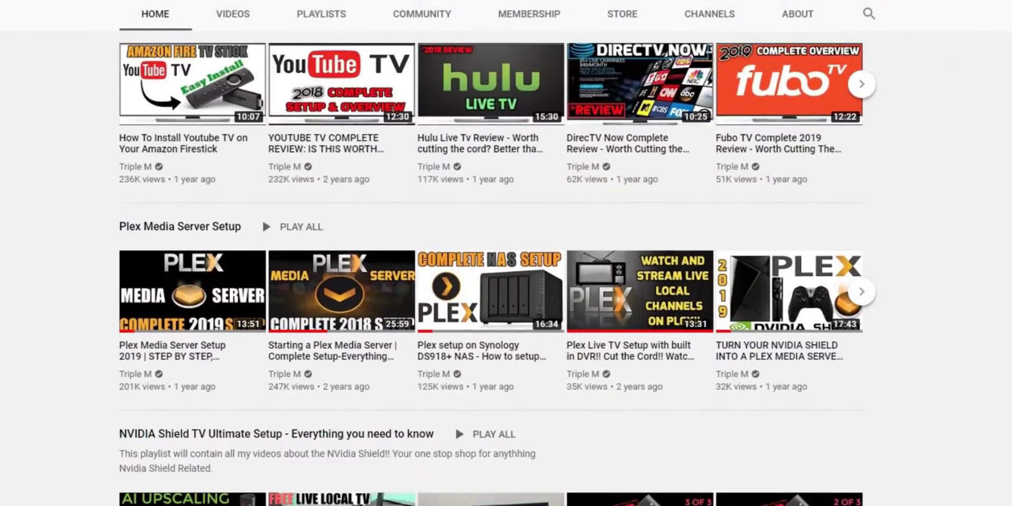
# - Subscribe to the channel and show its bell options: All, Personalized and None
pyautogui.scroll(-7, 506, 253)
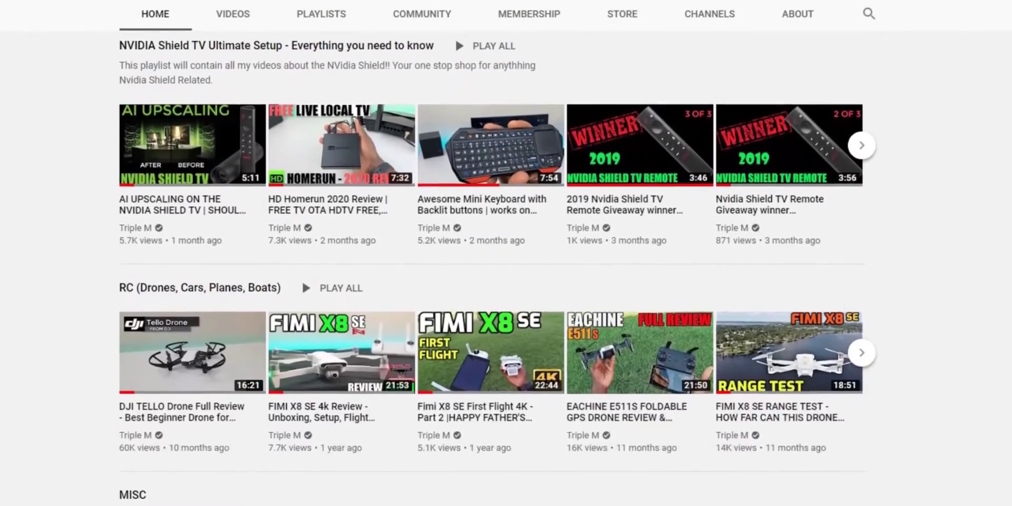
pyautogui.scroll(-2, 302, 195)
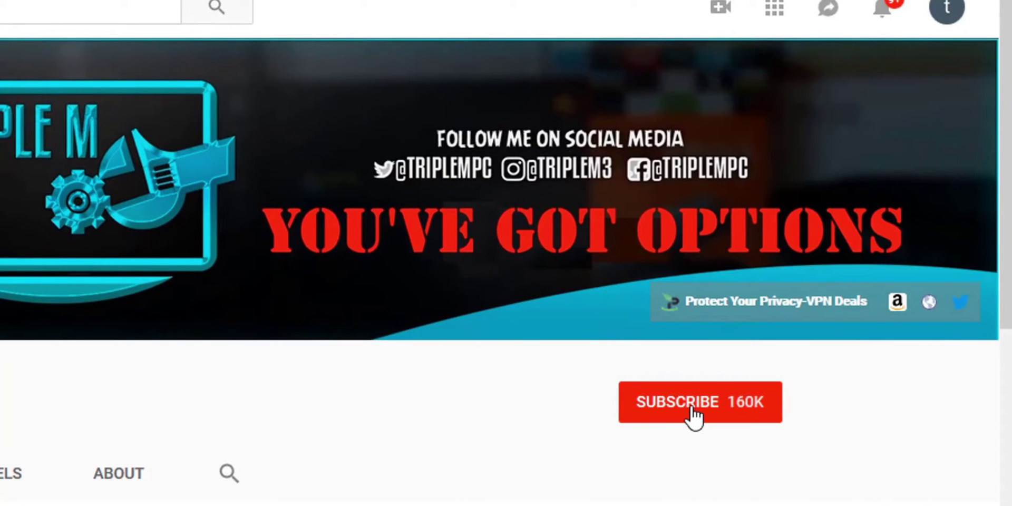
pyautogui.click(694, 416)
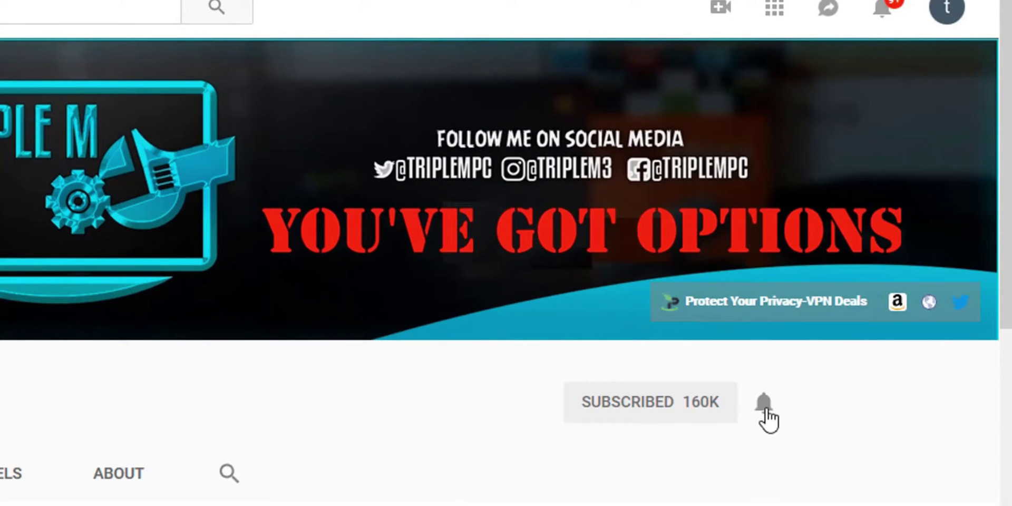
pyautogui.click(765, 407)
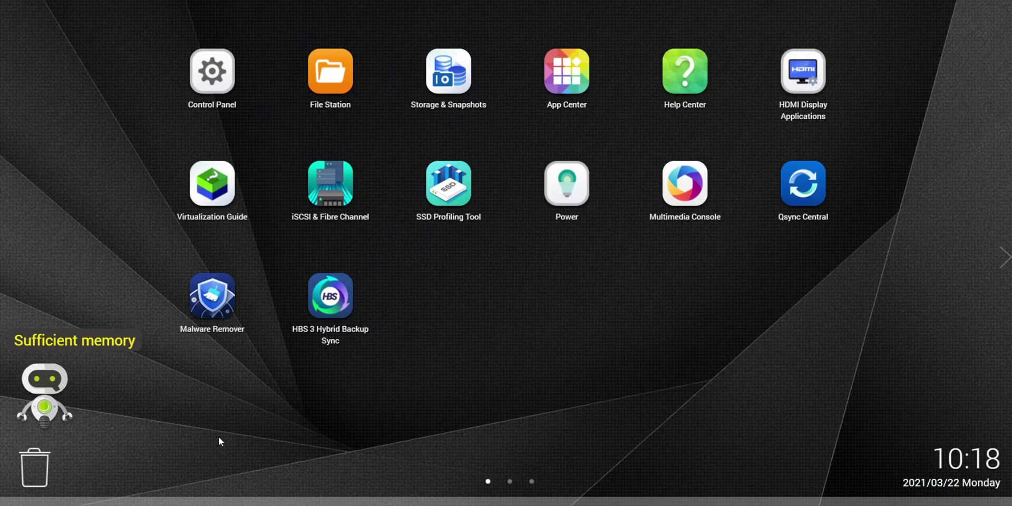
# - Search the App Center's All Apps list for 'cloud' to find myQNAPcloud Link
pyautogui.click(565, 75)
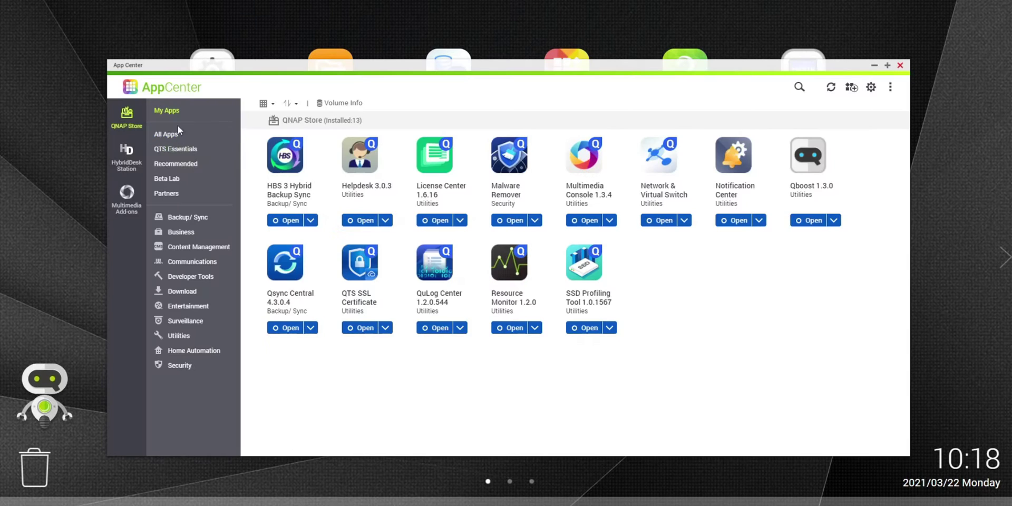
pyautogui.click(174, 137)
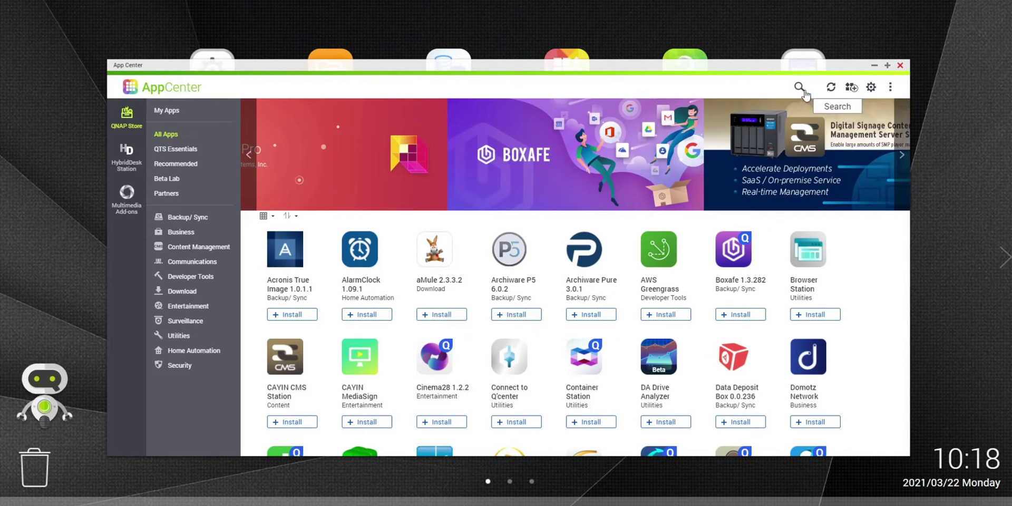
pyautogui.click(800, 88)
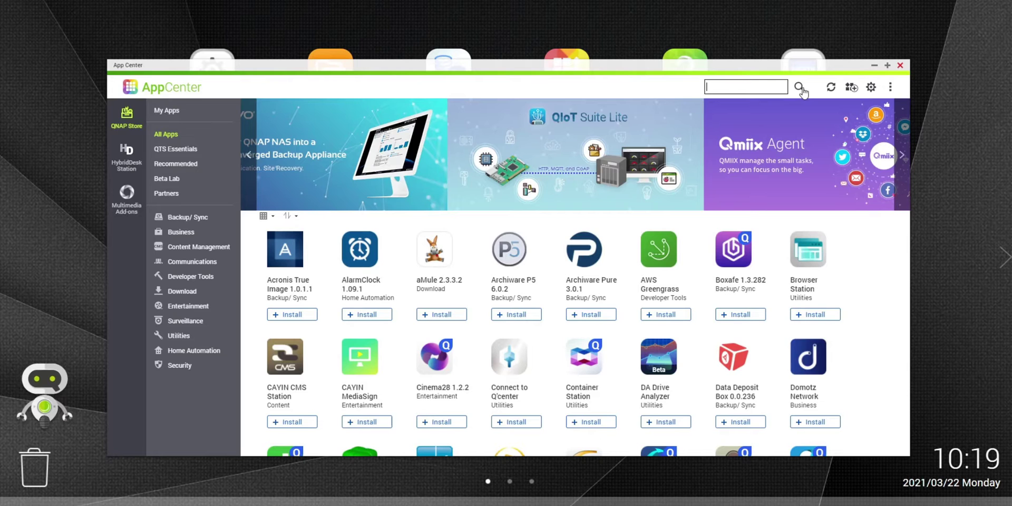
pyautogui.write('cloud')
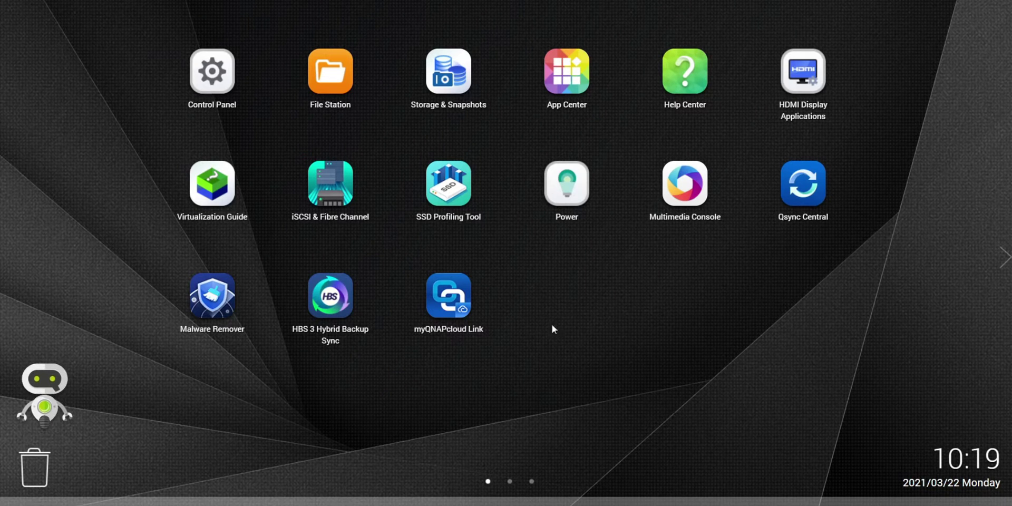
# - Launch myQNAPcloud Link, acknowledge the sign-in warning, and choose Get Started
pyautogui.click(442, 304)
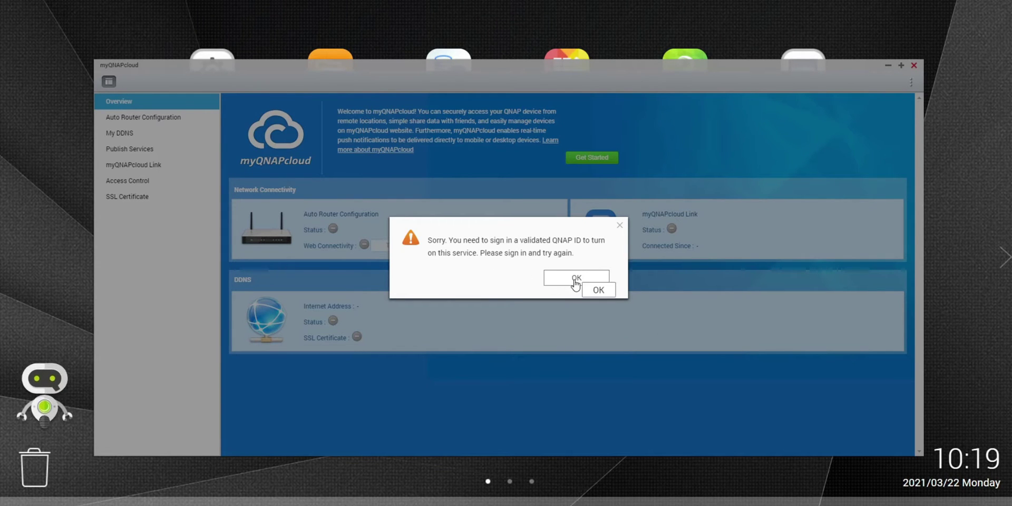
pyautogui.click(576, 284)
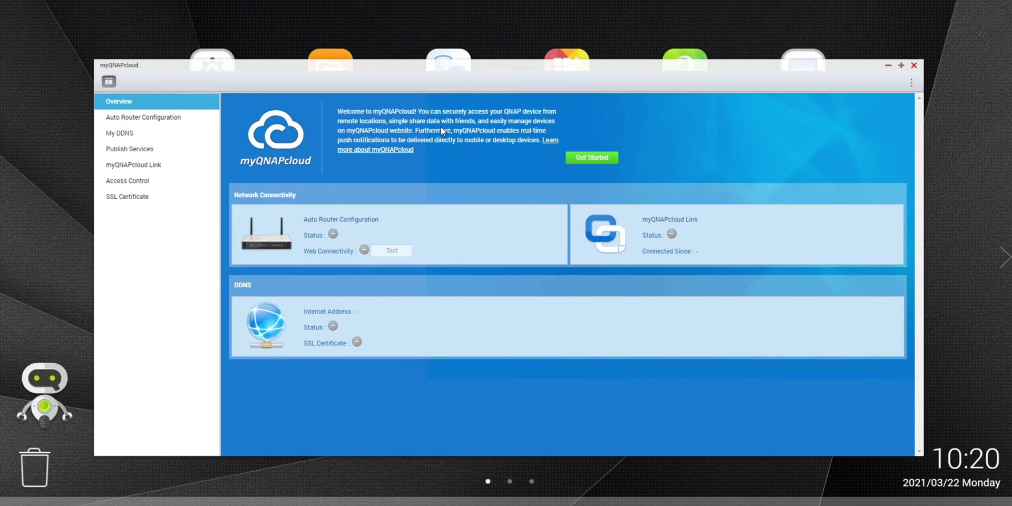
pyautogui.click(589, 159)
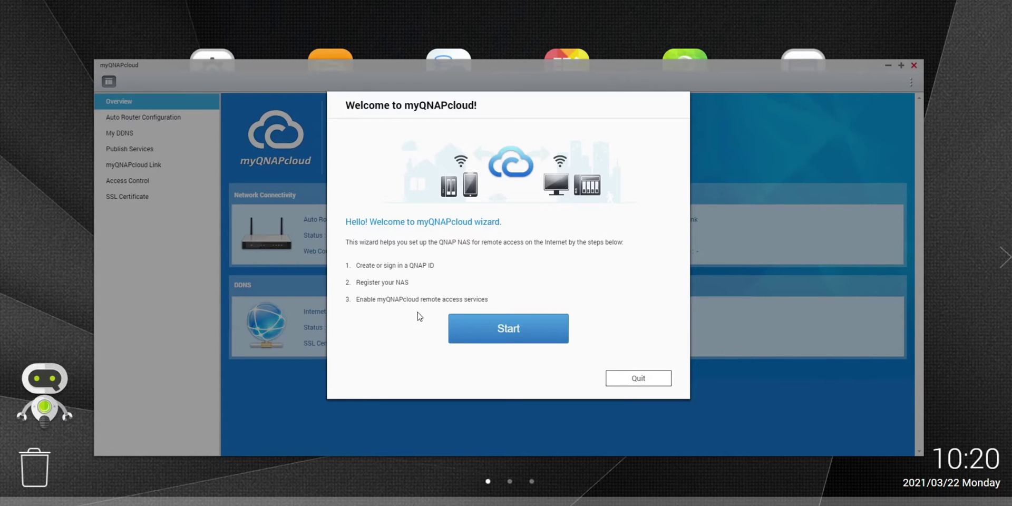
# - Start the myQNAPcloud wizard's QNAP ID sign-in step
pyautogui.click(492, 334)
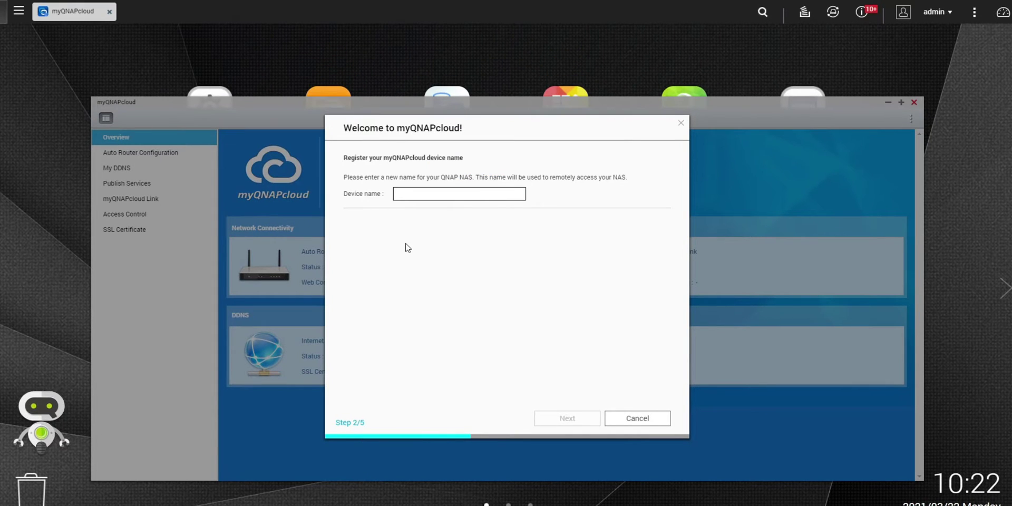
# - Enter TRIPLEMQNAP as the NAS device name and continue to remote services
pyautogui.click(19, 10)
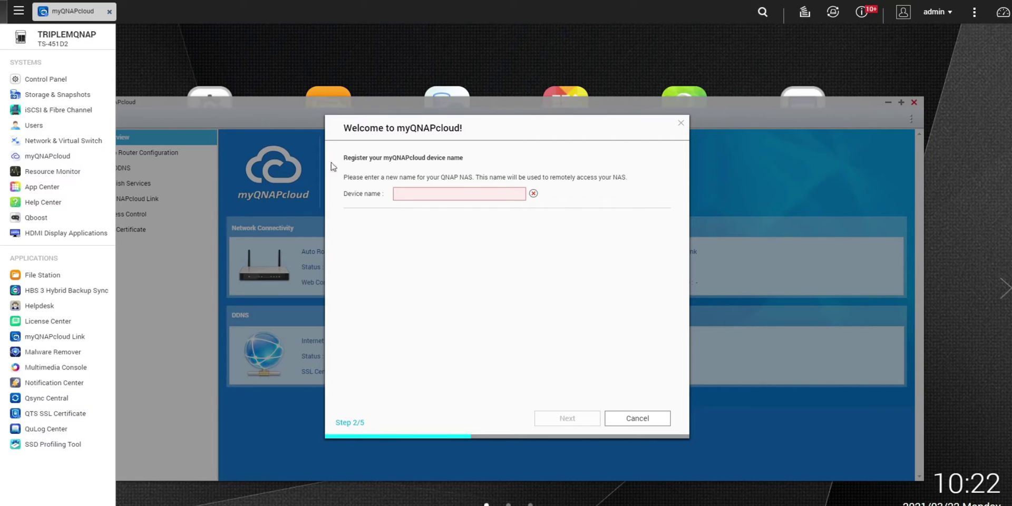
pyautogui.click(450, 193)
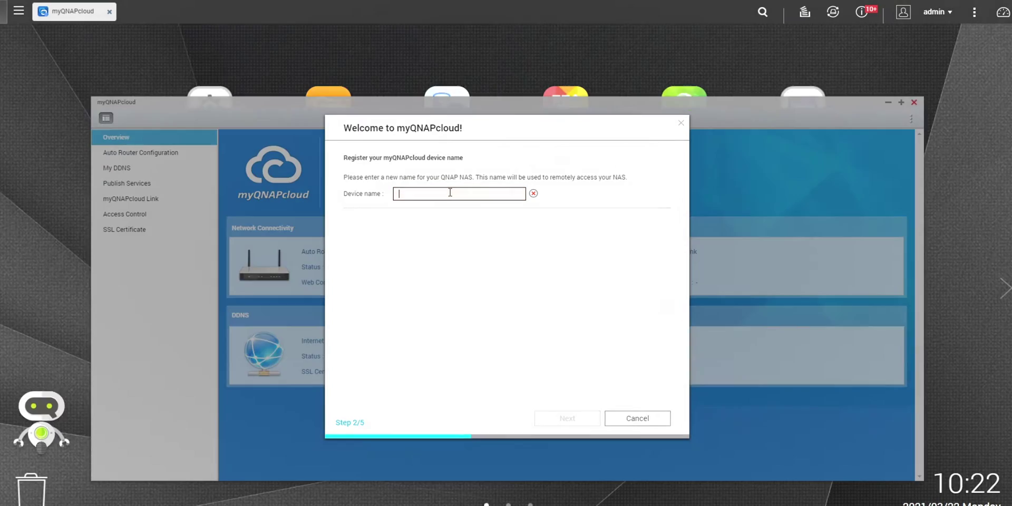
pyautogui.write('TRIPLEMQNAP')
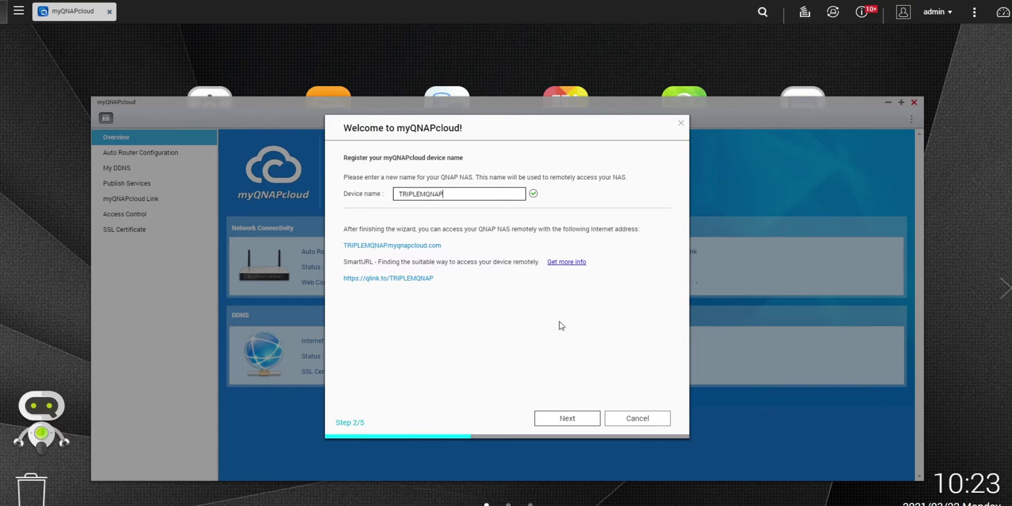
pyautogui.click(567, 418)
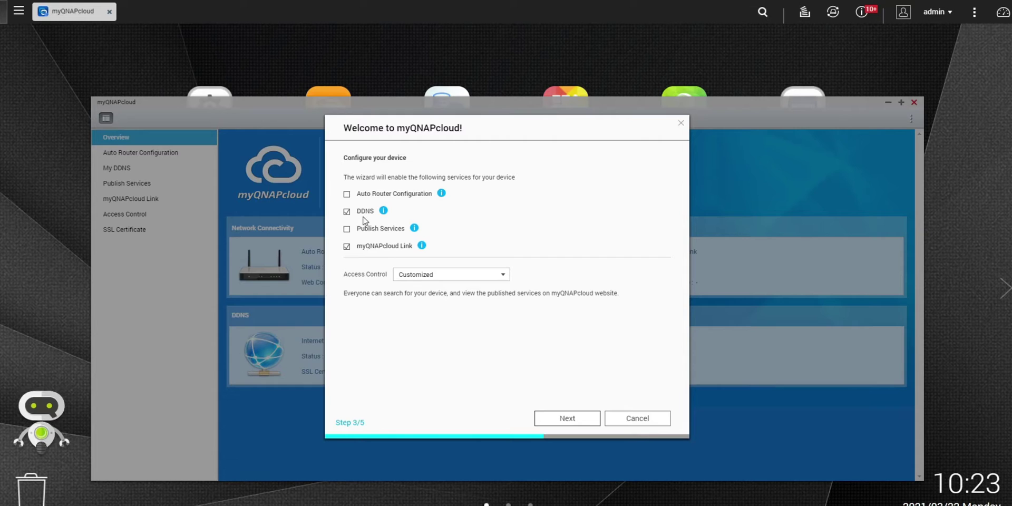
# - Enable Auto Router Configuration and Publish Services, finish registration, and open the myQNAPcloud website
pyautogui.click(347, 194)
pyautogui.click(347, 229)
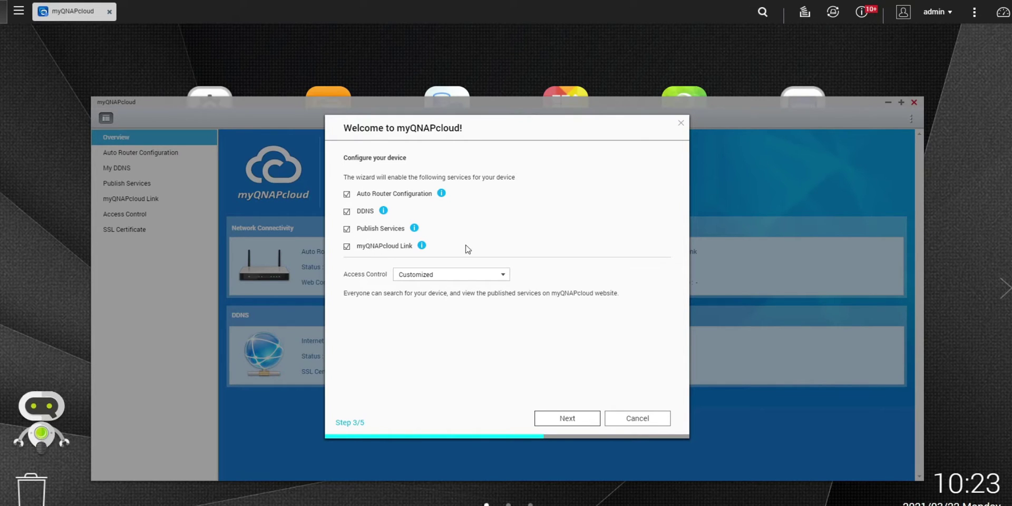
pyautogui.click(507, 275)
pyautogui.click(567, 418)
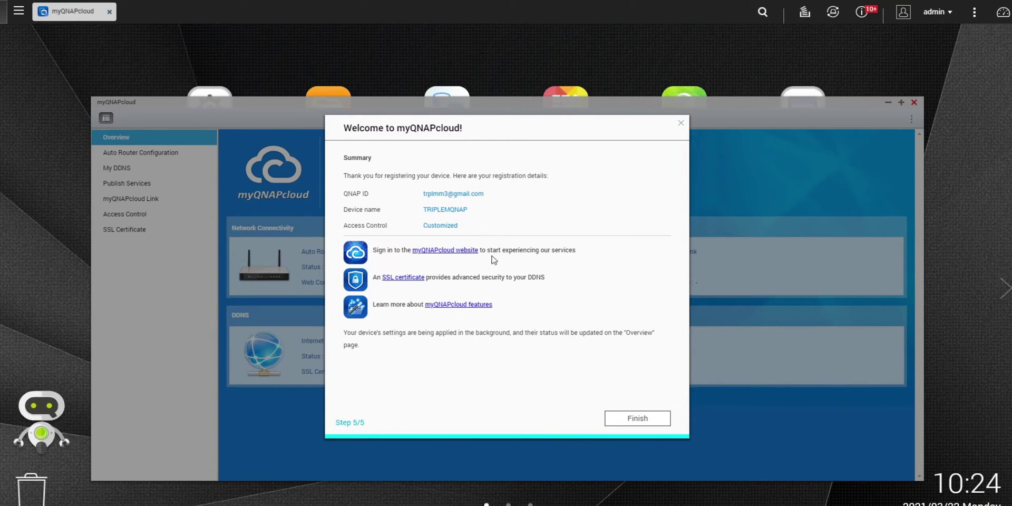
pyautogui.click(444, 251)
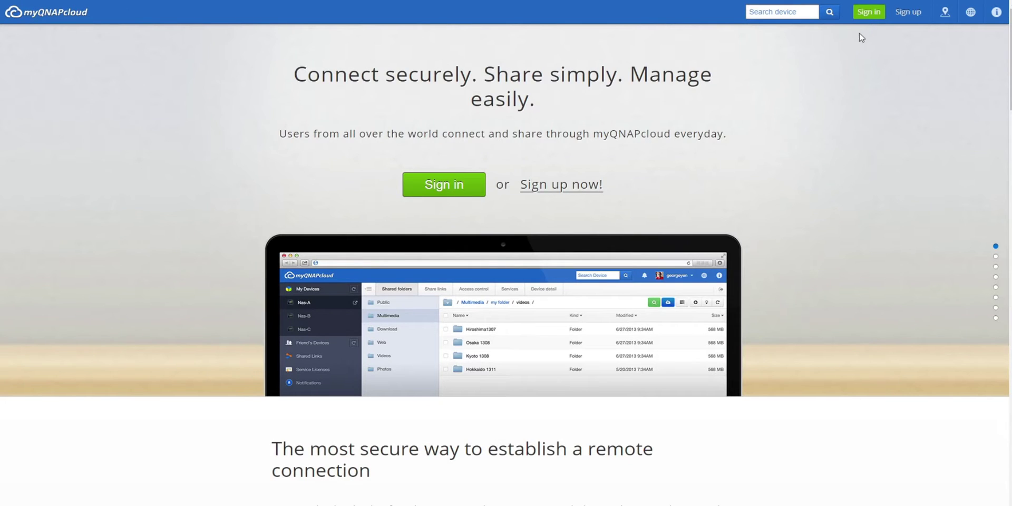
# - Sign in to the myQNAPcloud website and begin entering the NAS user name
pyautogui.click(869, 12)
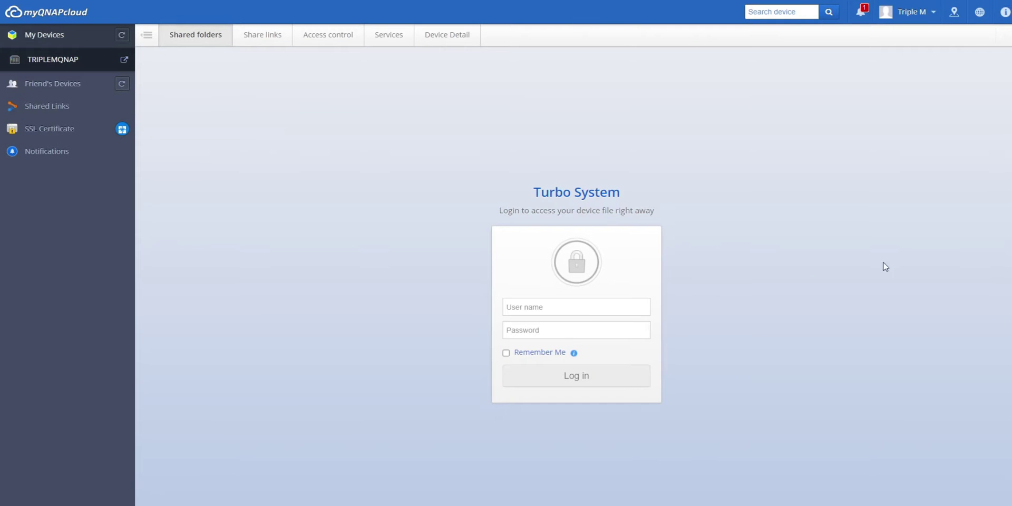
pyautogui.click(590, 308)
pyautogui.write('a')
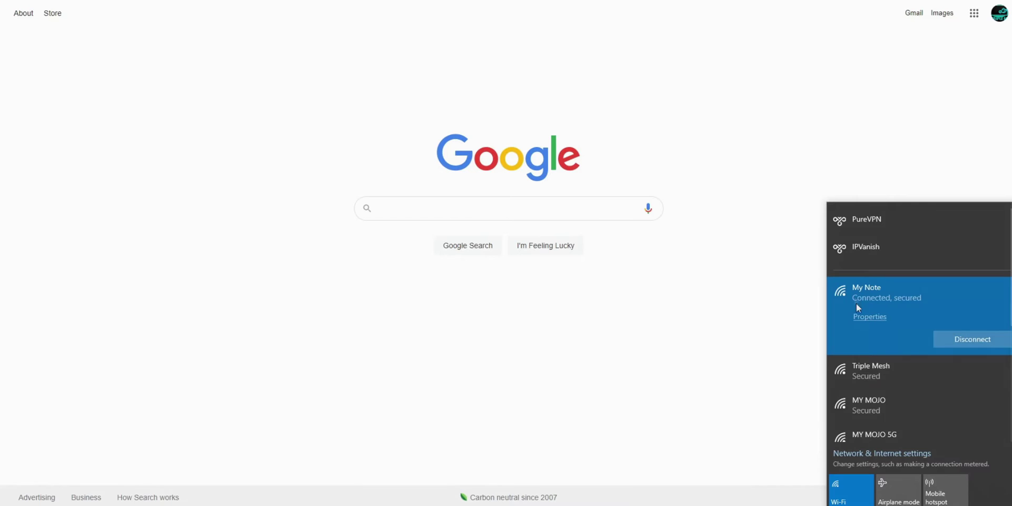
# - Confirm the PC is on the My Note Wi-Fi network, then close the network list
pyautogui.scroll(-5, 900, 371)
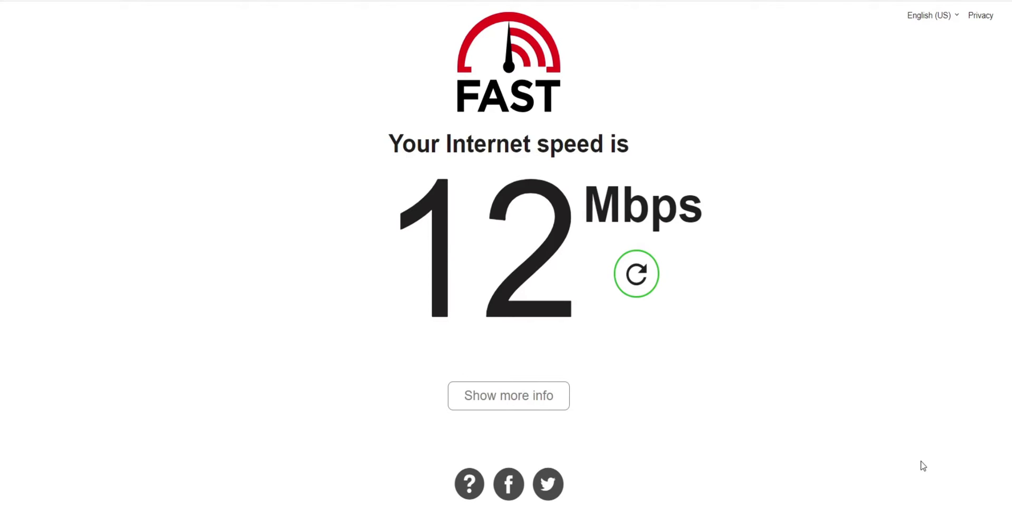
pyautogui.click(944, 505)
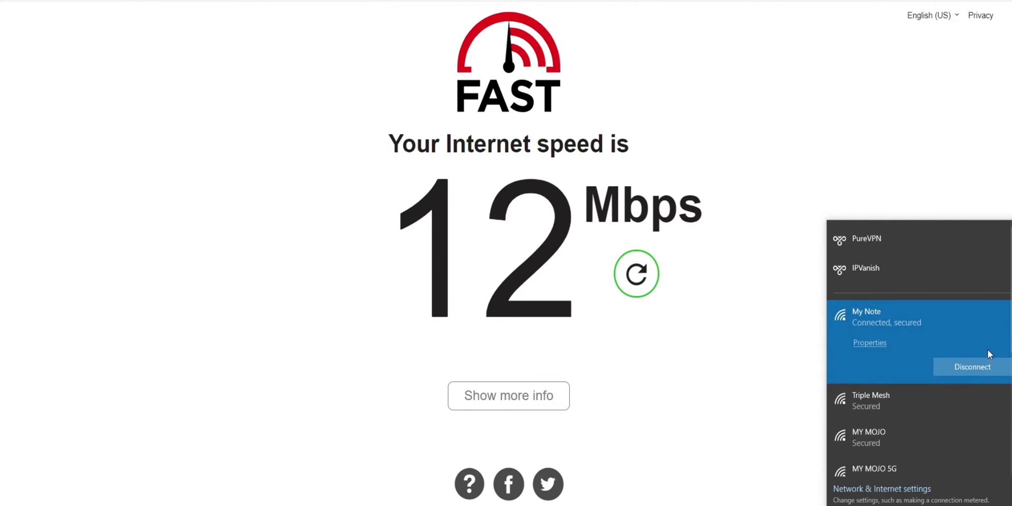
pyautogui.click(86, 25)
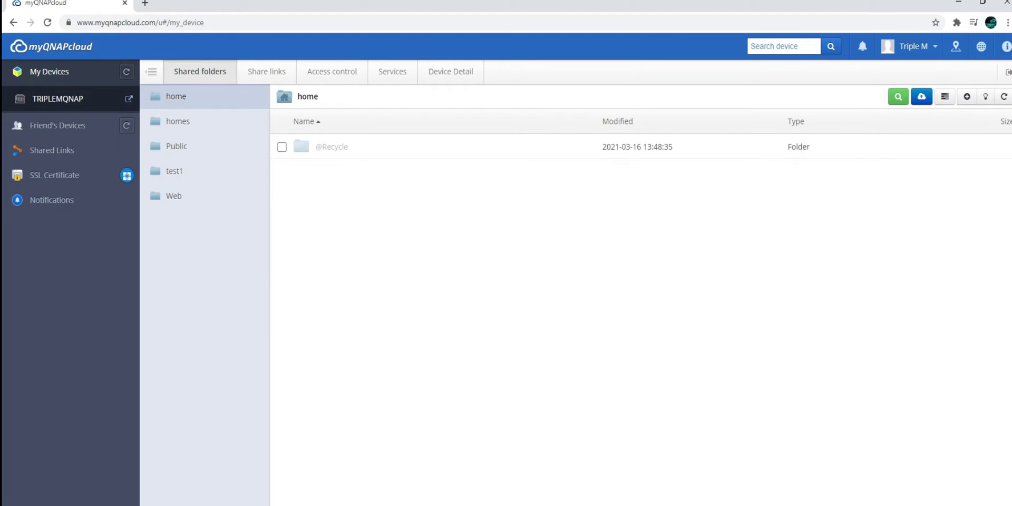
# - Open TRIPLEMQNAP from My Devices and browse its Share links, Access control and Services tabs
pyautogui.click(494, 294)
pyautogui.click(69, 79)
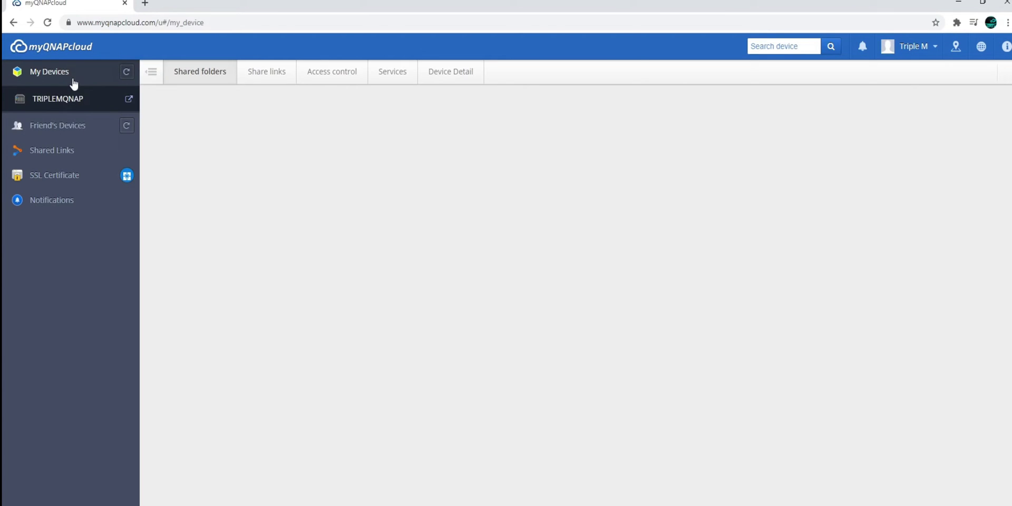
pyautogui.click(74, 108)
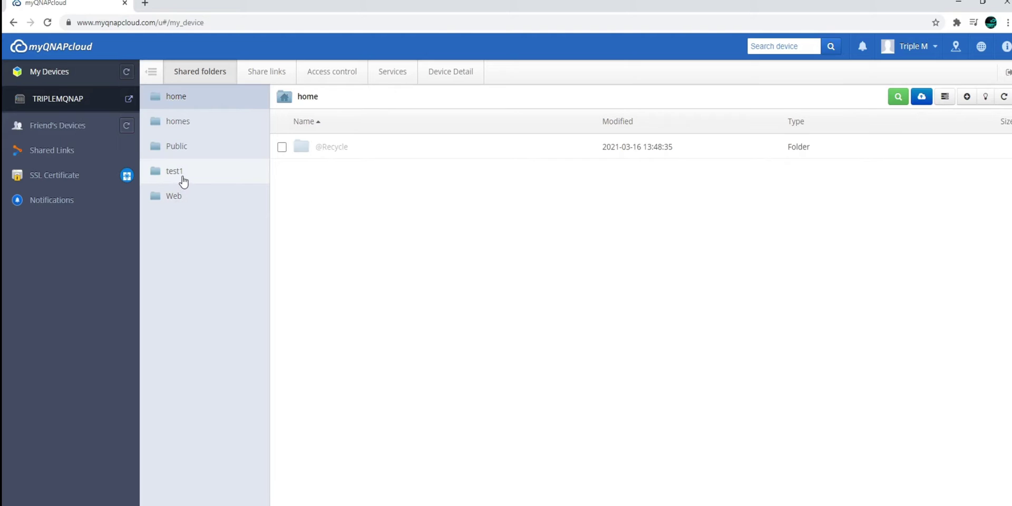
pyautogui.click(271, 74)
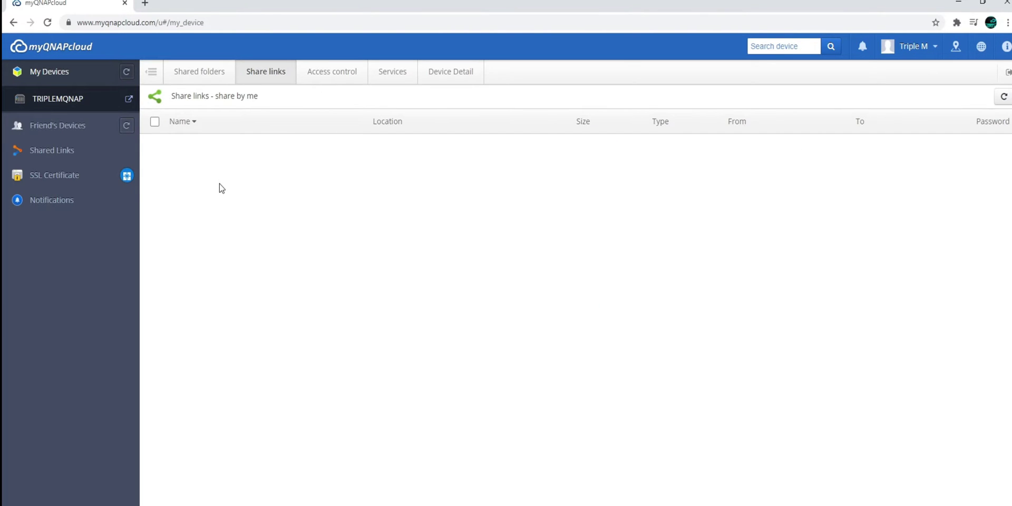
pyautogui.click(332, 76)
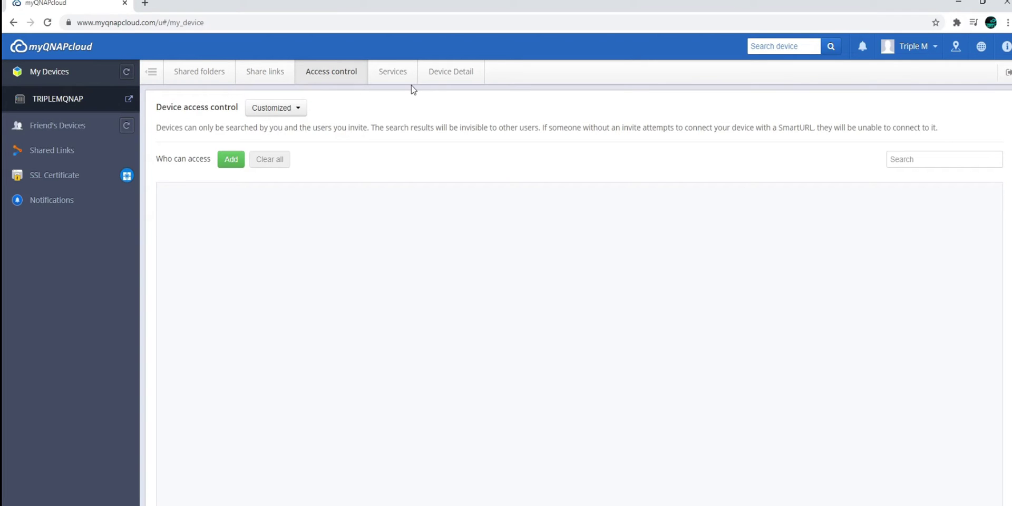
pyautogui.click(393, 71)
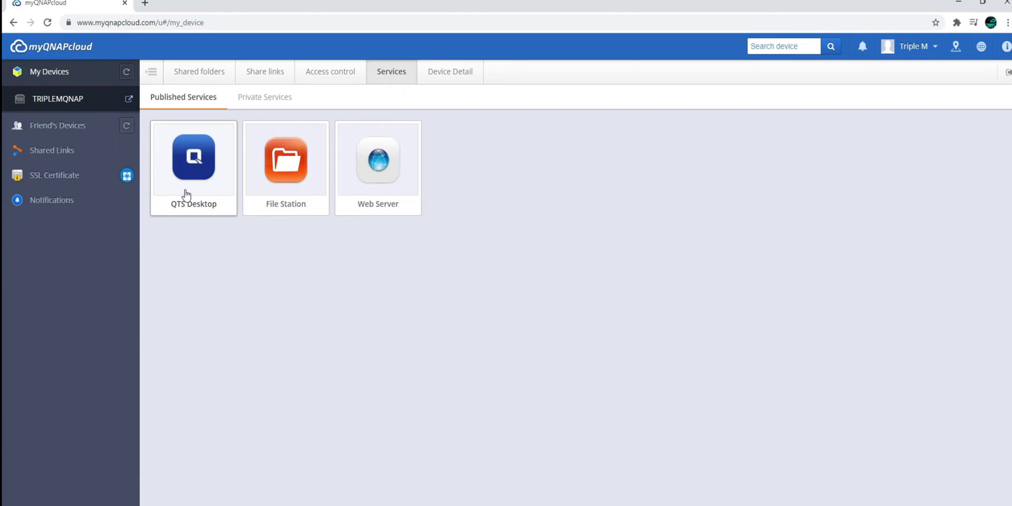
# - Open QTS Desktop remotely through the portal and log in to the NAS
pyautogui.click(214, 159)
pyautogui.click(633, 160)
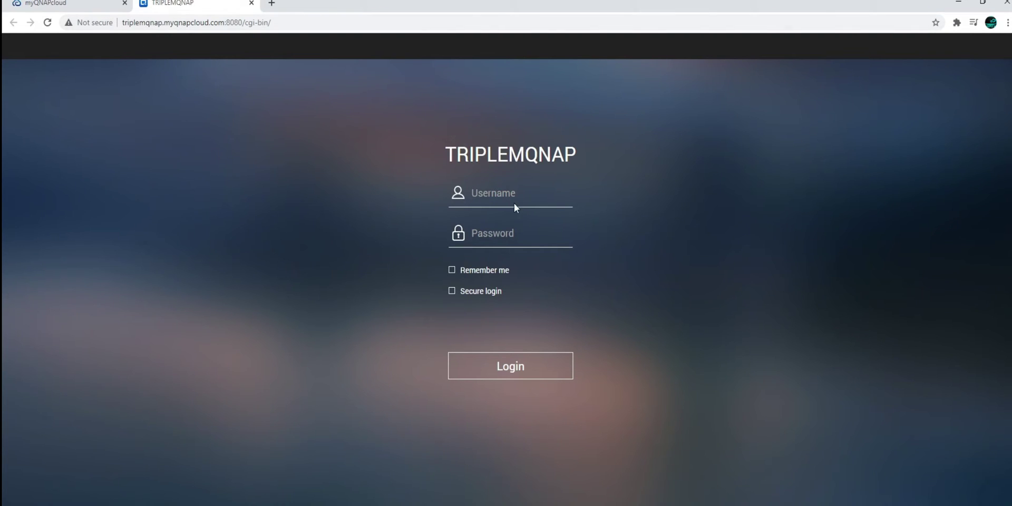
pyautogui.write('admin')
pyautogui.press('Return')
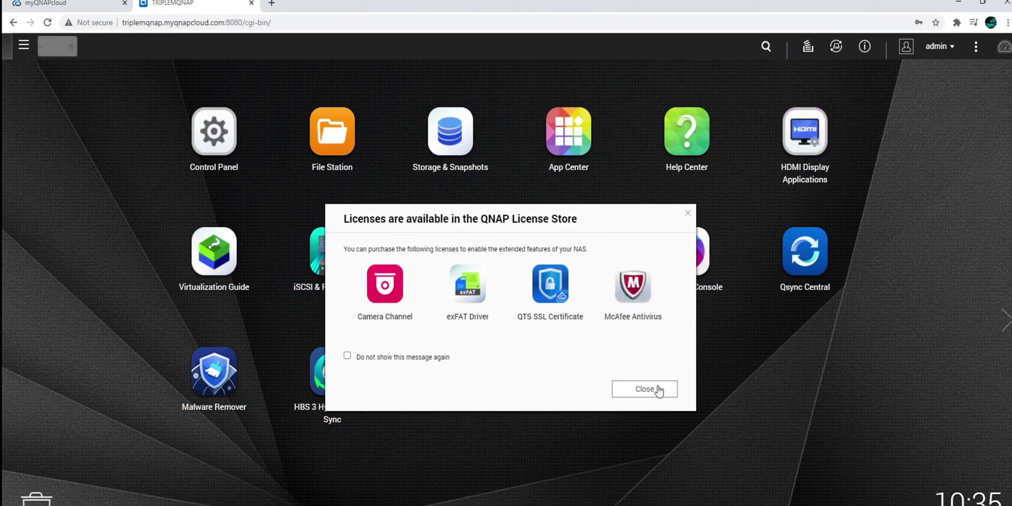
# - Dismiss the License Store and Help Center popups, then return to the myQNAPcloud tab
pyautogui.click(652, 392)
pyautogui.click(597, 386)
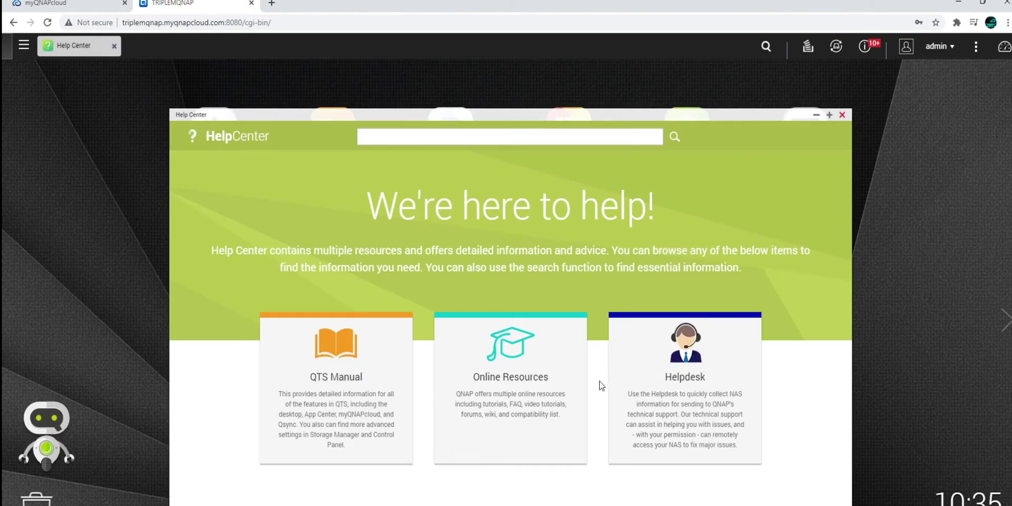
pyautogui.click(816, 115)
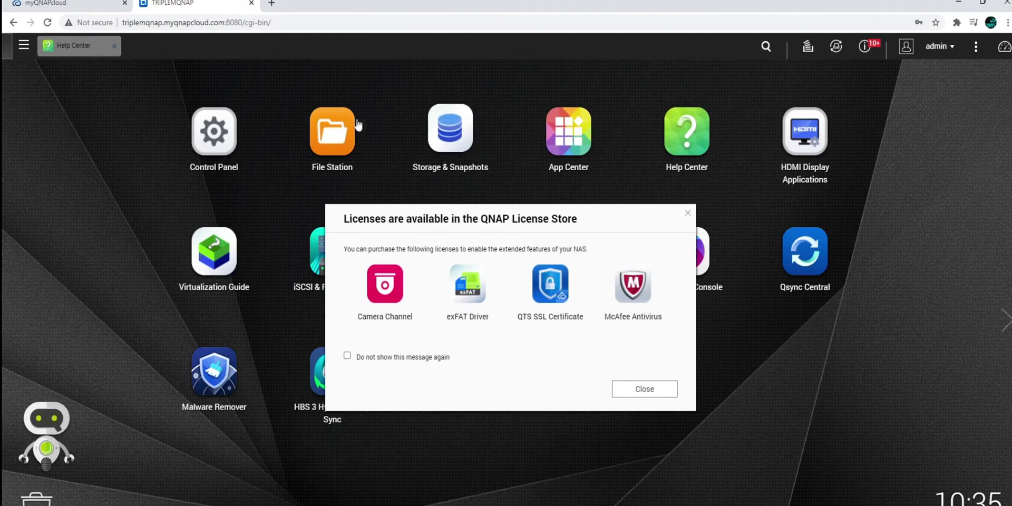
pyautogui.click(90, 7)
# - Briefly open and close File Station's login, then view TRIPLEMQNAP's Device Detail showing model TS-451D2
pyautogui.click(258, 104)
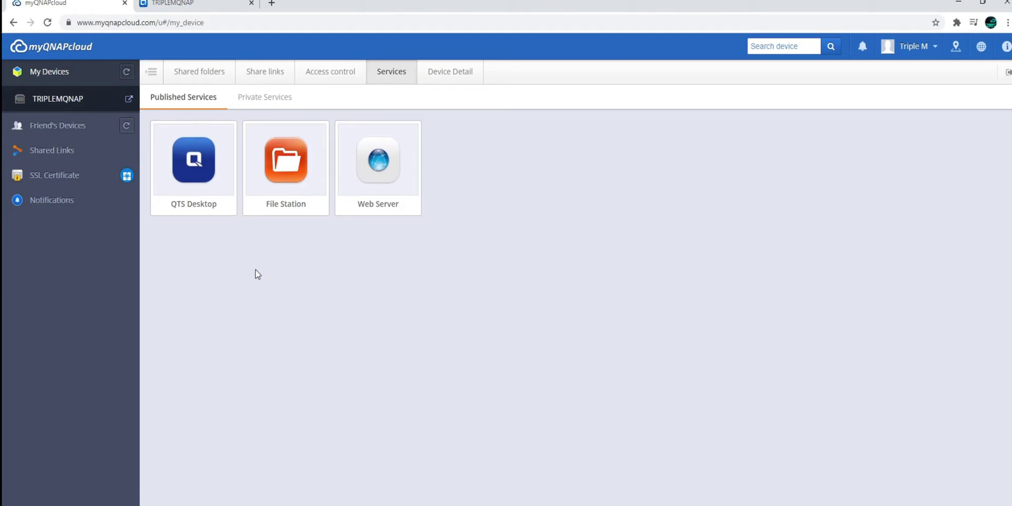
pyautogui.click(304, 167)
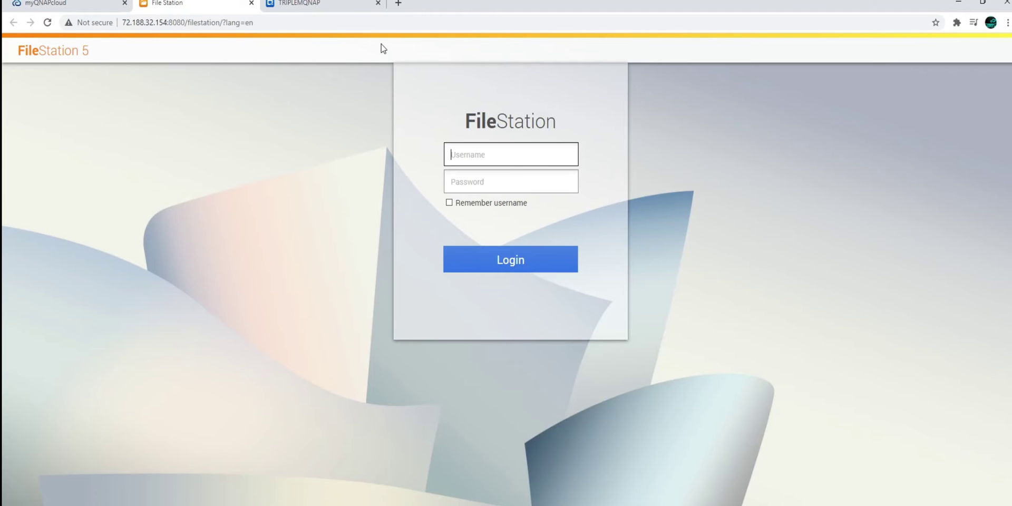
pyautogui.click(252, 3)
pyautogui.click(648, 99)
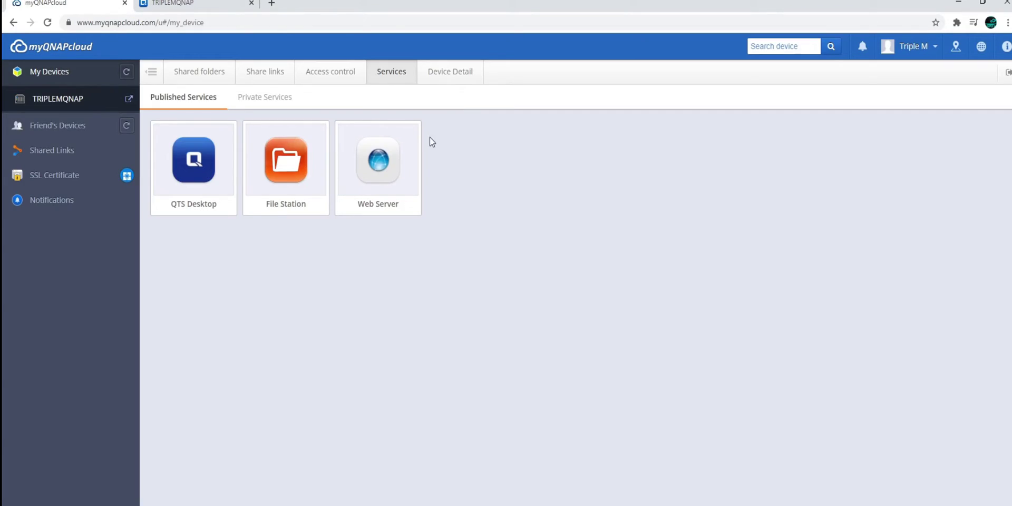
pyautogui.click(463, 82)
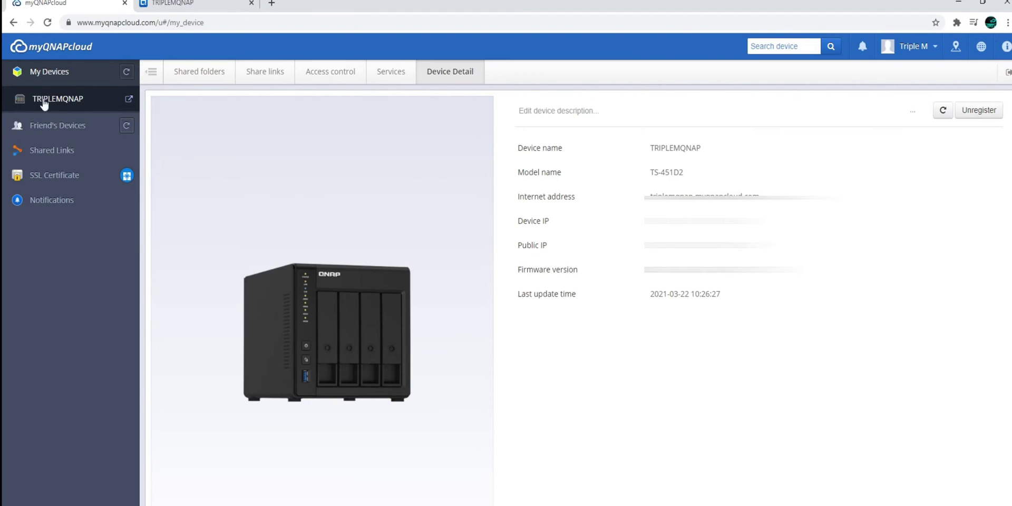
# - Check Friend's Devices, then view the Incoming tab of Shared Links
pyautogui.click(63, 132)
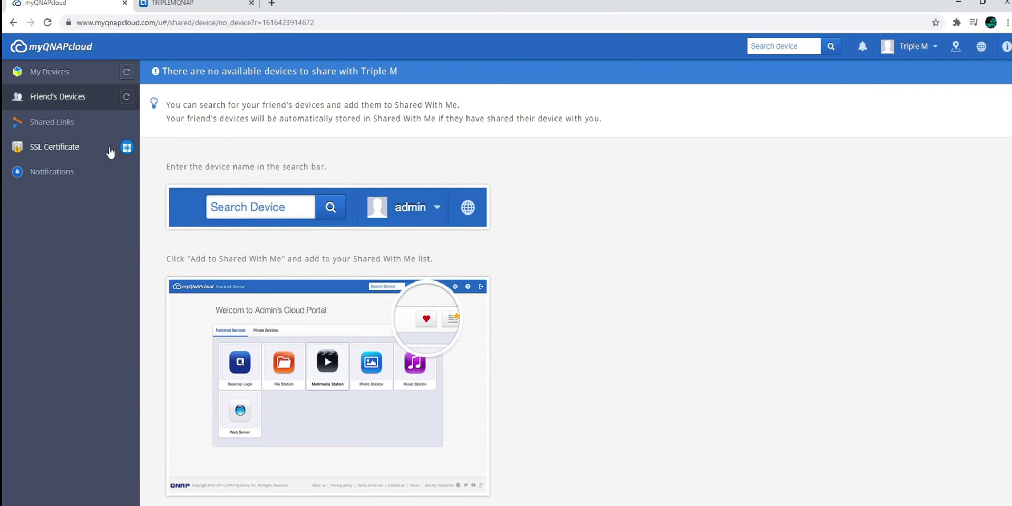
pyautogui.click(76, 129)
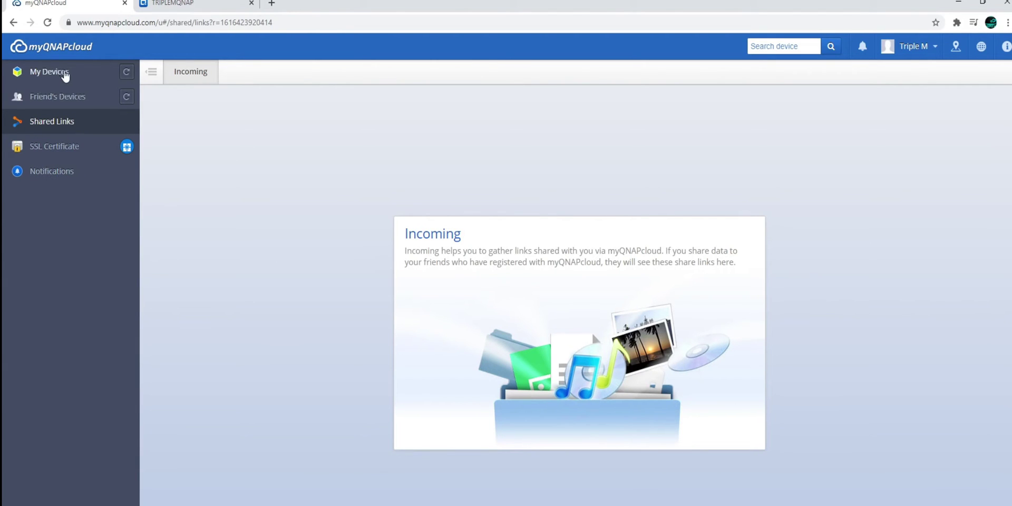
# - Browse My Devices to test1 > My Media and bring up More actions for the WILDLIFE IN 4K video
pyautogui.click(64, 72)
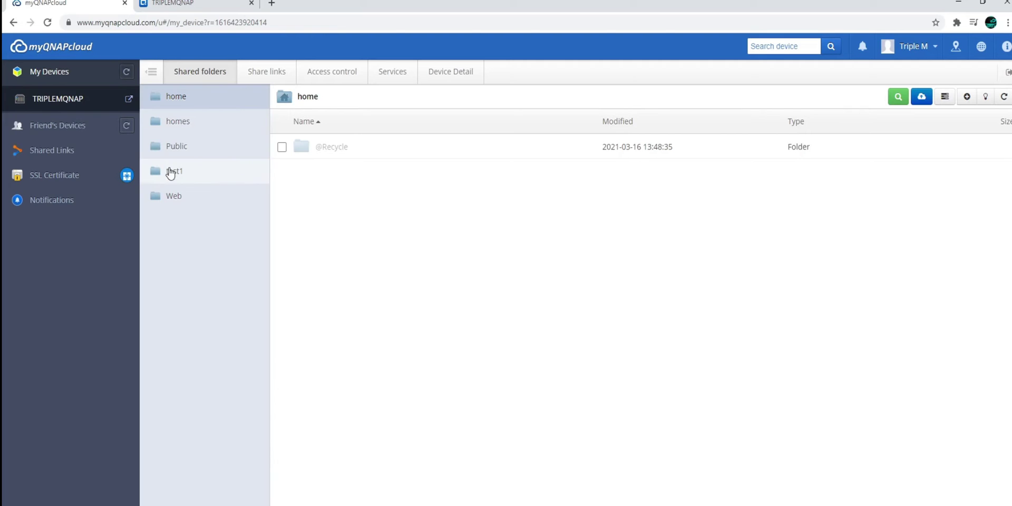
pyautogui.click(189, 175)
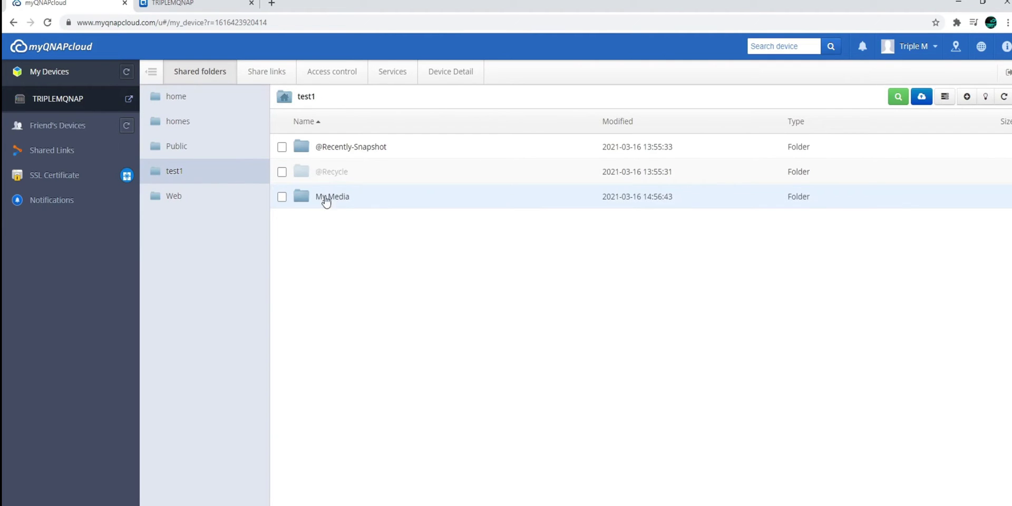
pyautogui.click(342, 201)
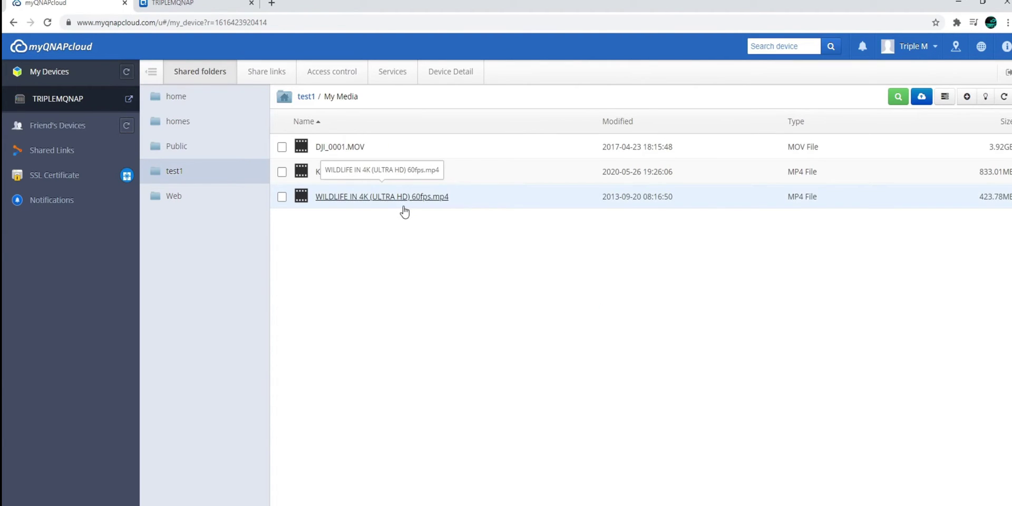
pyautogui.click(282, 197)
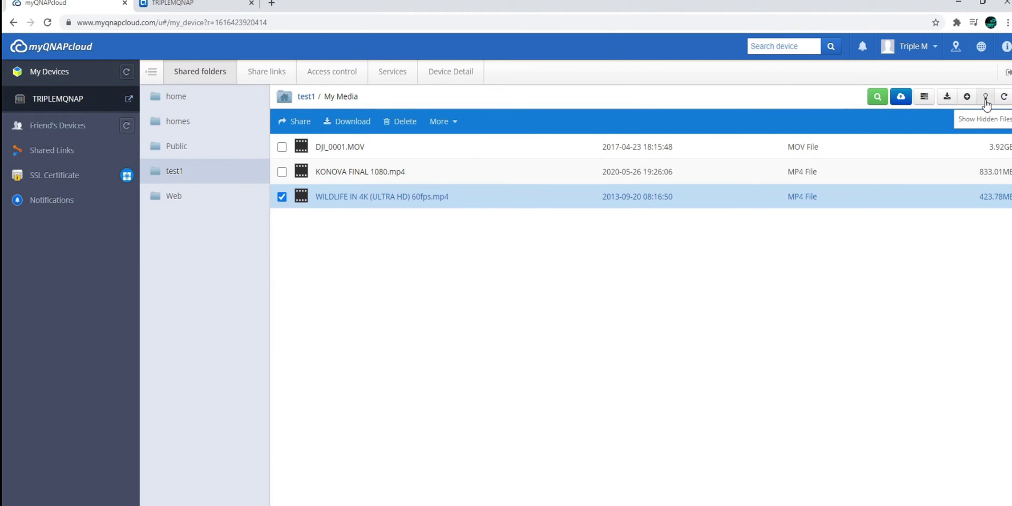
pyautogui.click(442, 122)
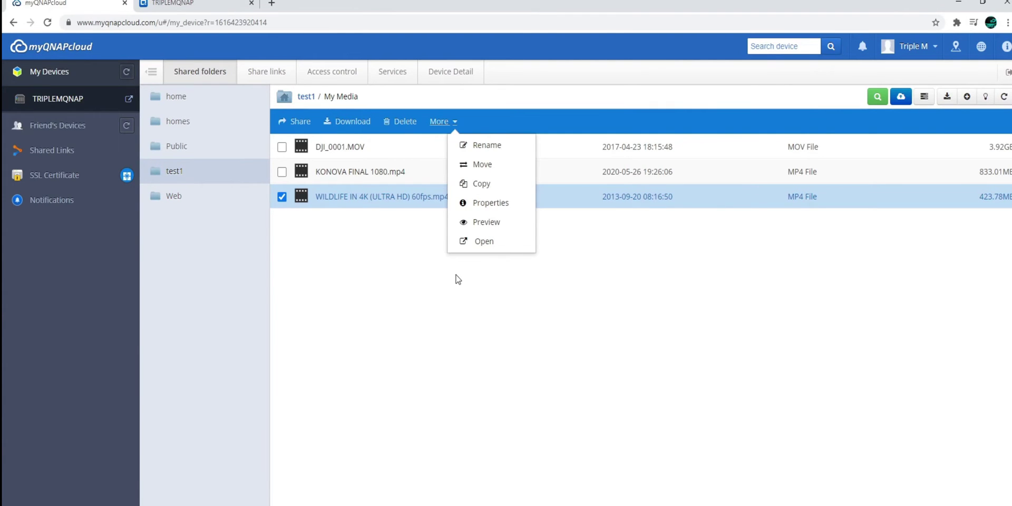
pyautogui.click(304, 121)
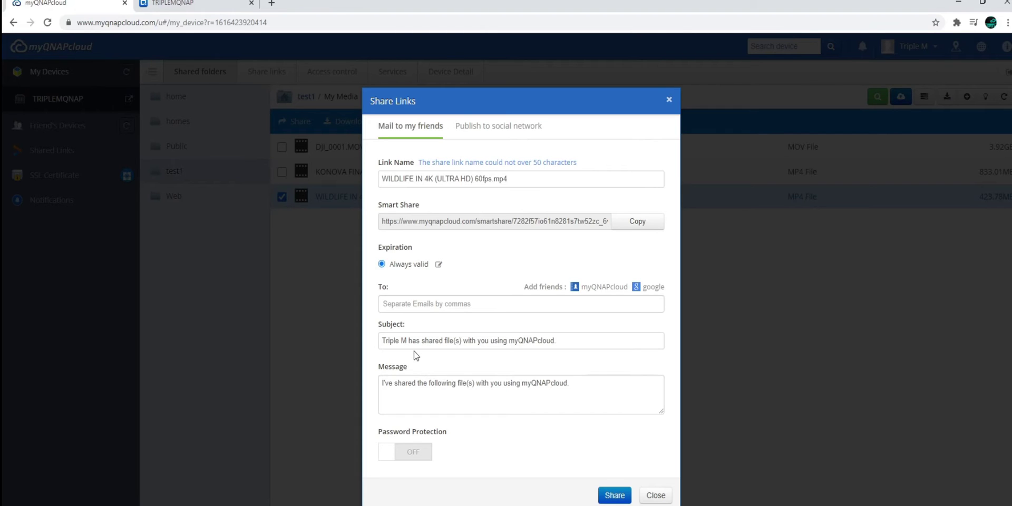
pyautogui.click(505, 138)
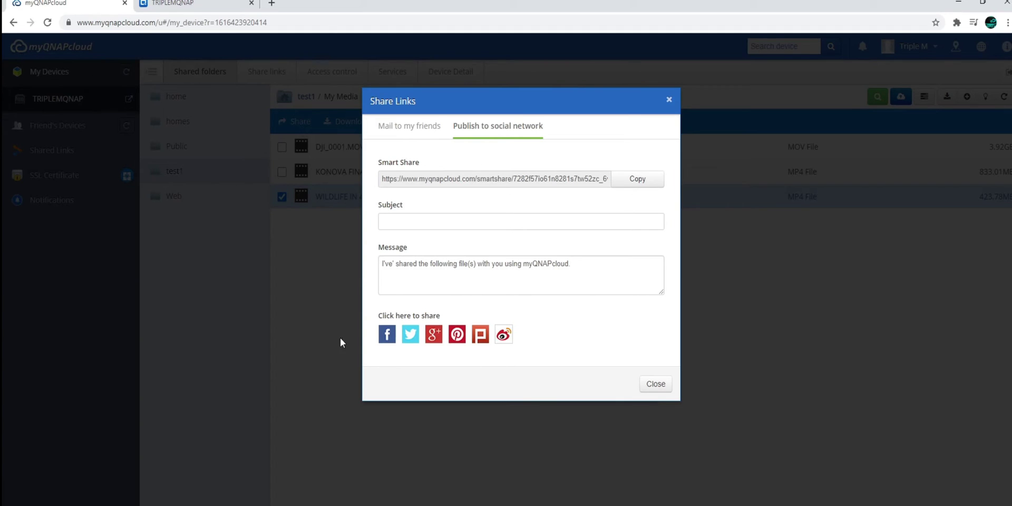
pyautogui.click(673, 101)
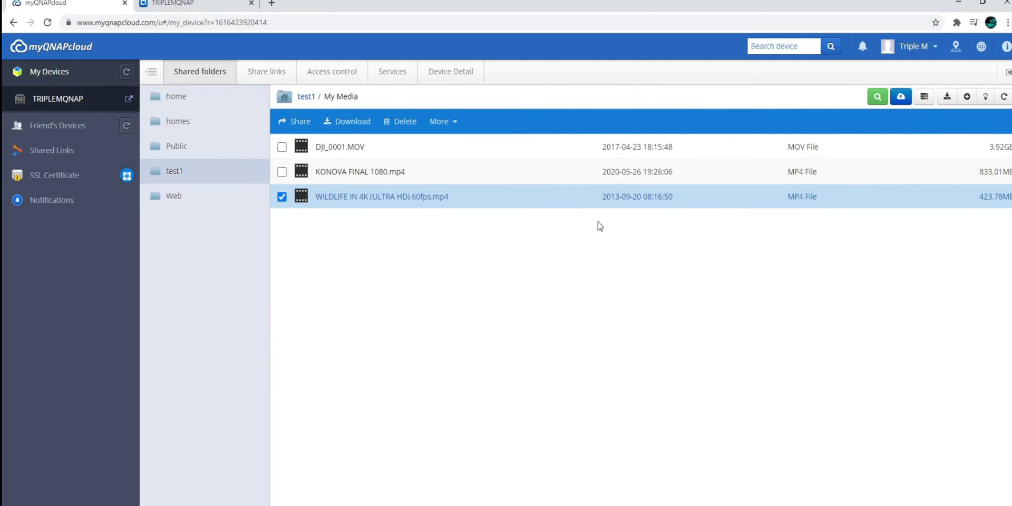
# - Switch to the TRIPLEMQNAP desktop and dismiss the license store notice
pyautogui.click(194, 6)
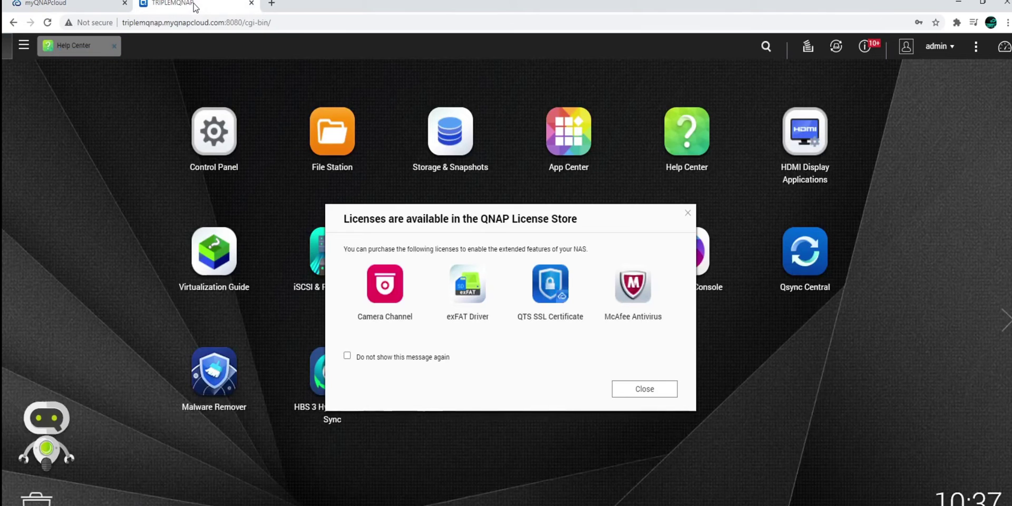
pyautogui.click(688, 218)
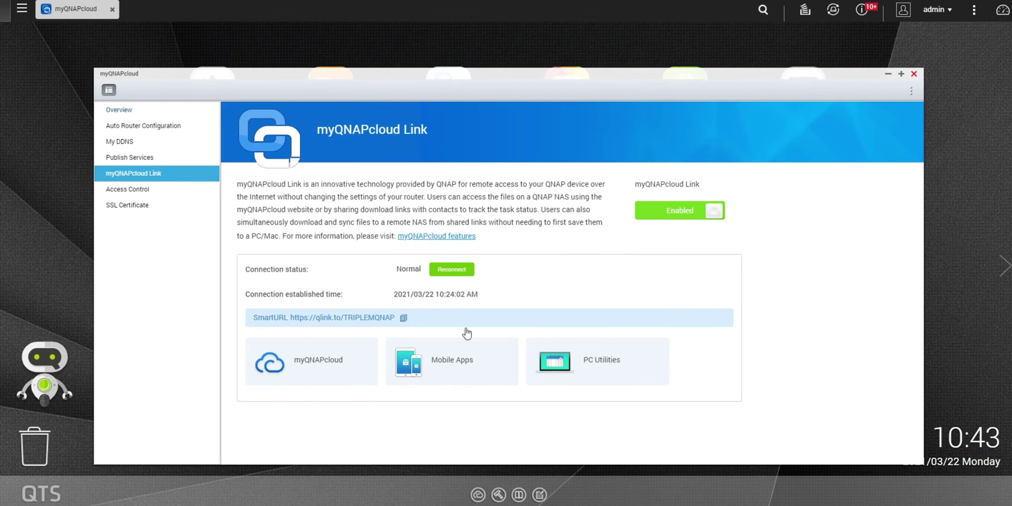
pyautogui.click(454, 359)
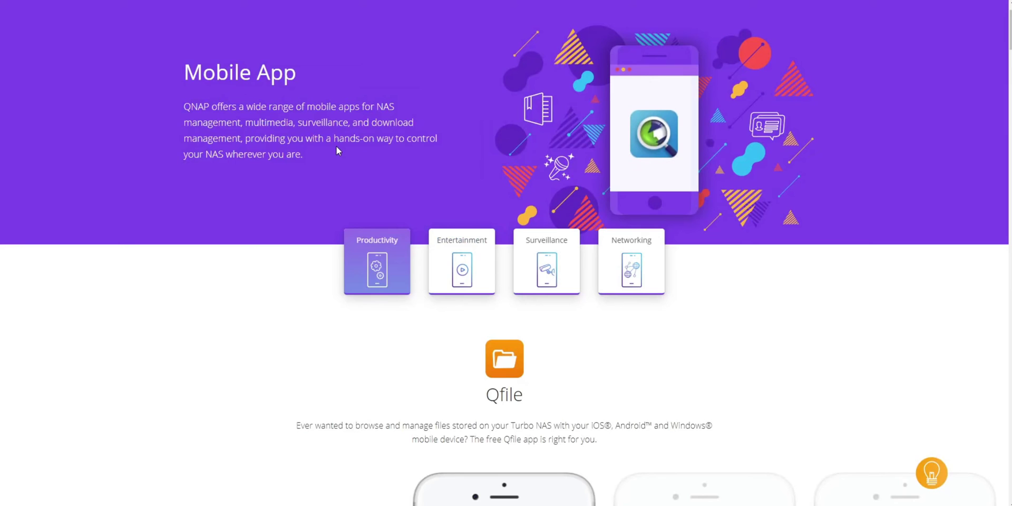
pyautogui.scroll(-4, 336, 152)
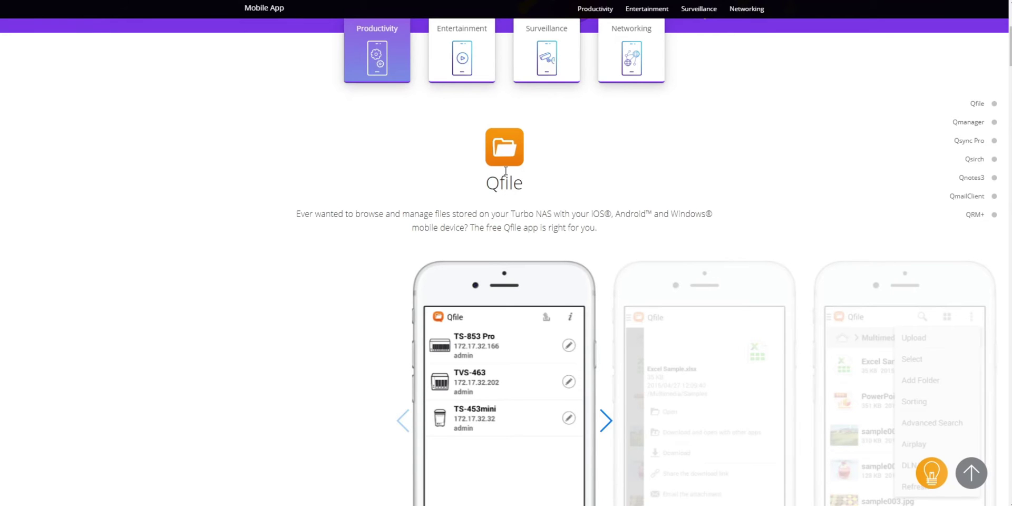
pyautogui.scroll(-1, 506, 170)
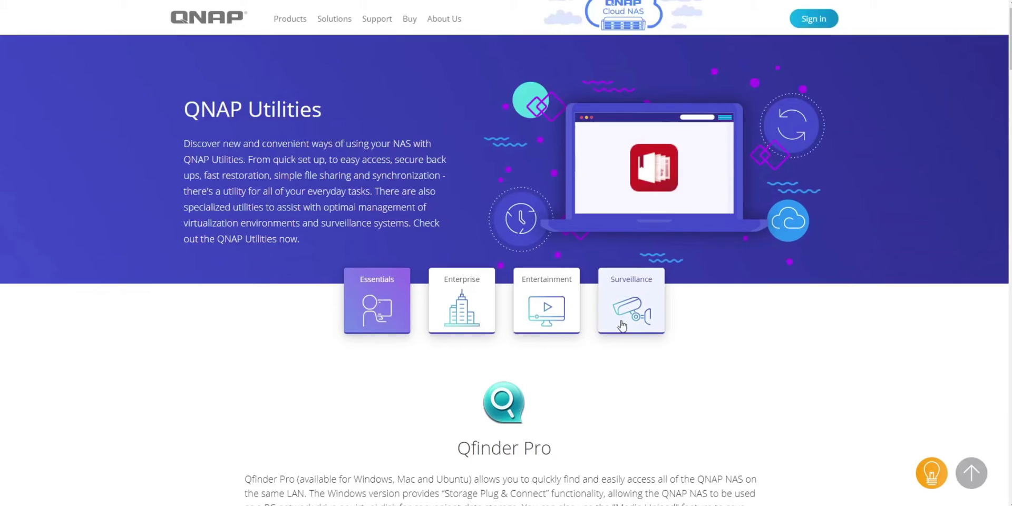
pyautogui.scroll(-6, 622, 325)
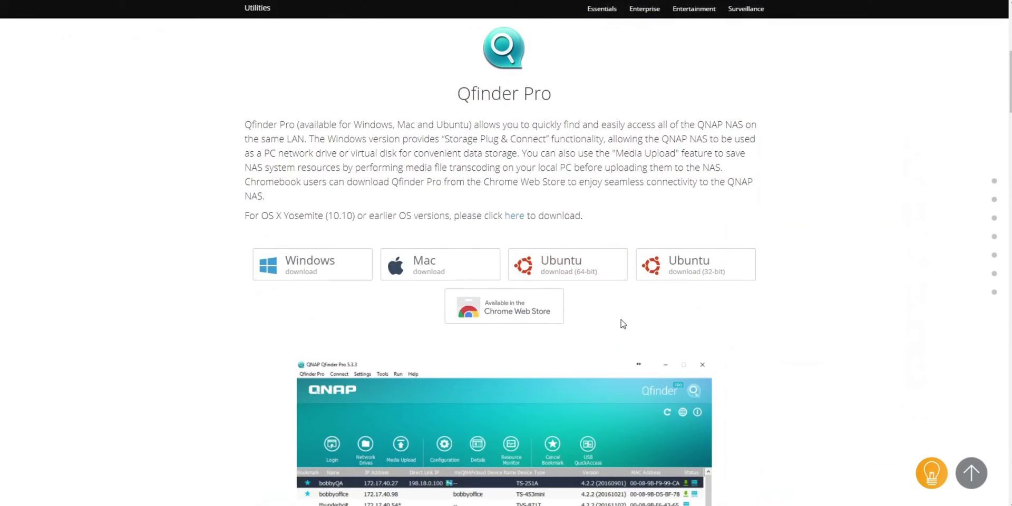
pyautogui.scroll(-1, 624, 326)
pyautogui.scroll(8, 622, 324)
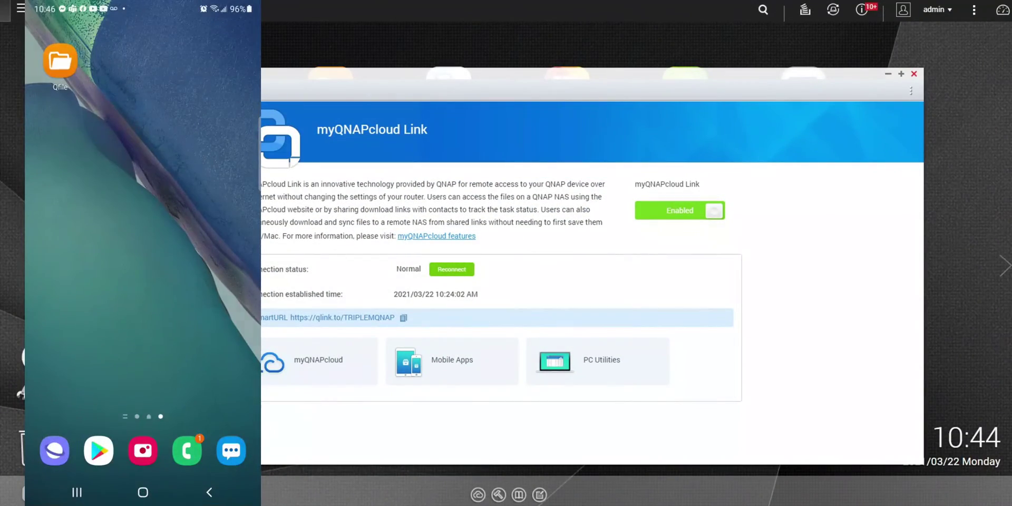
# - Launch Qfile, keep the default download folder, and sign in with the QNAP ID from Settings
pyautogui.click(53, 61)
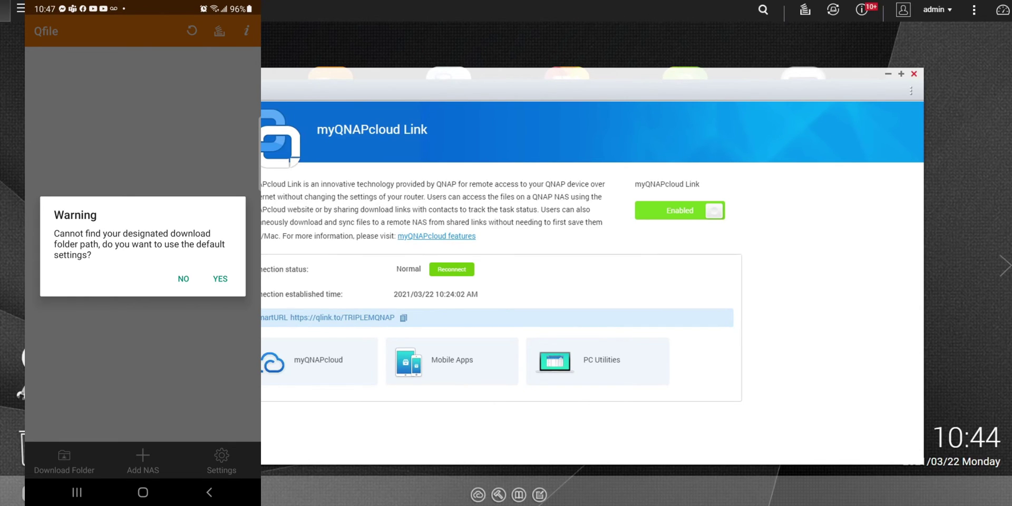
pyautogui.click(220, 278)
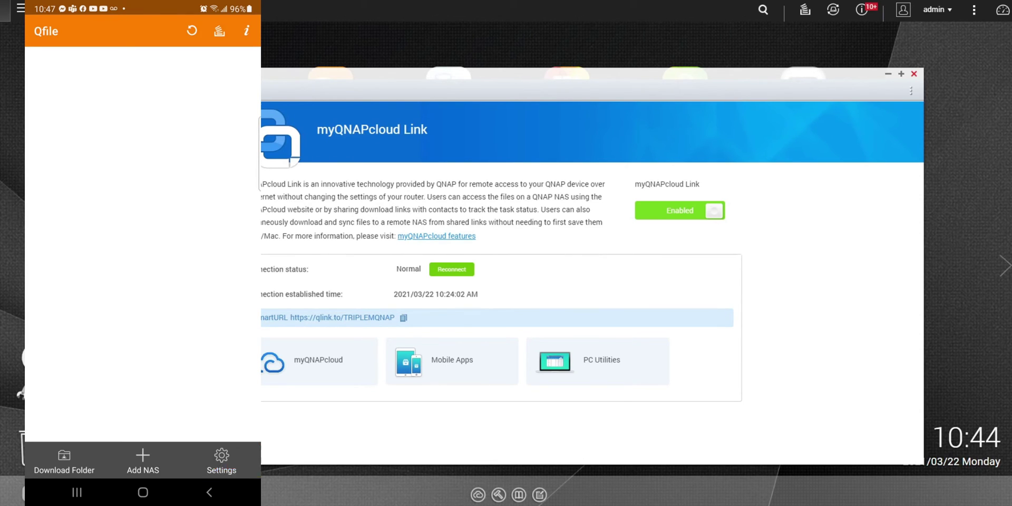
pyautogui.click(221, 458)
pyautogui.click(99, 107)
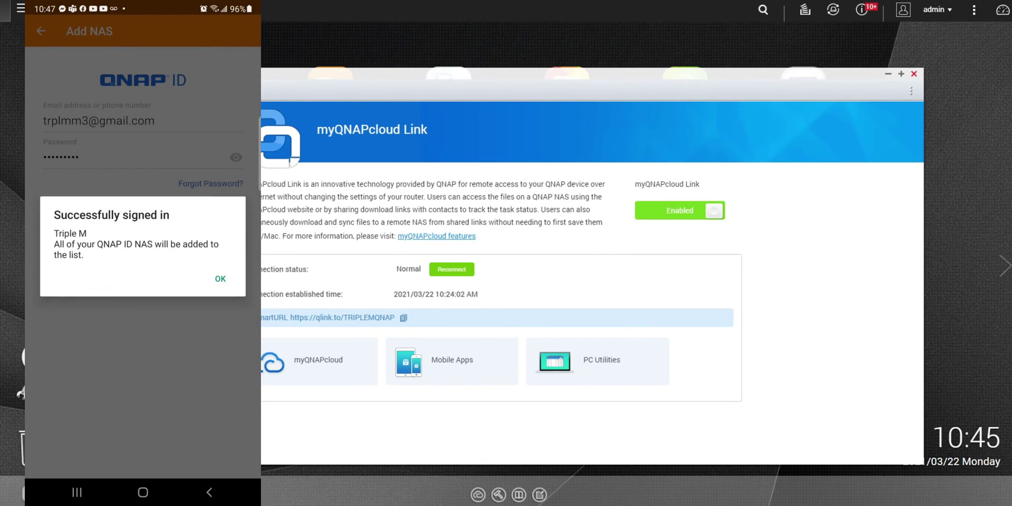
pyautogui.click(220, 278)
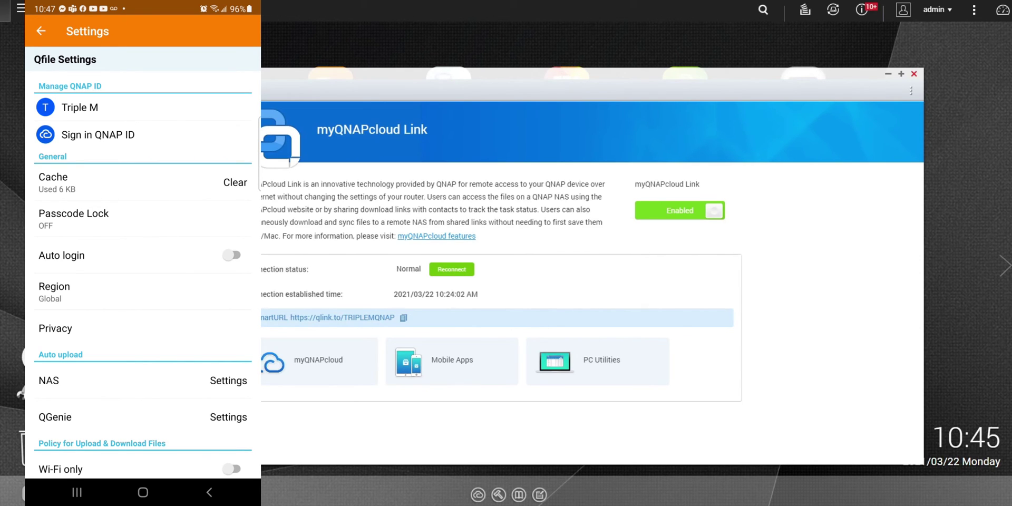
pyautogui.scroll(-2, 143, 264)
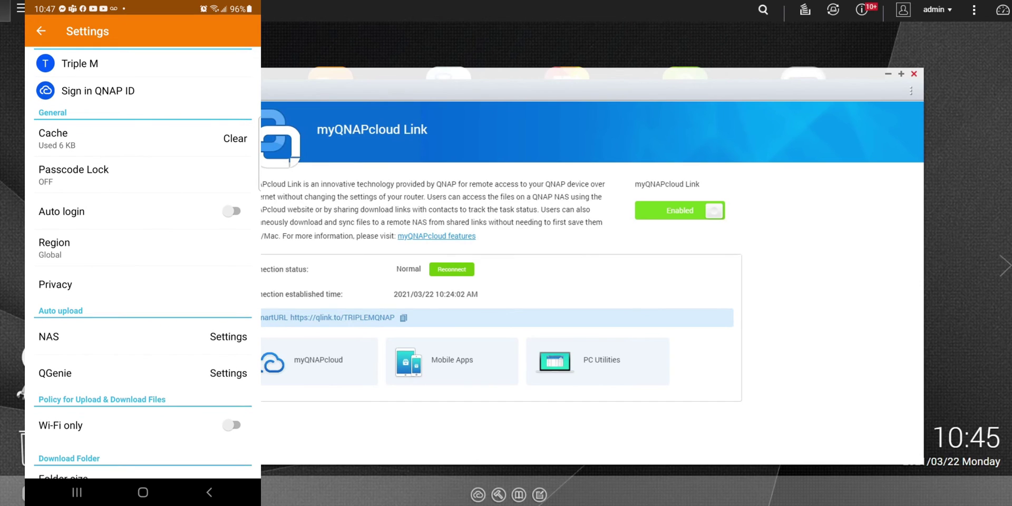
pyautogui.scroll(-10, 143, 264)
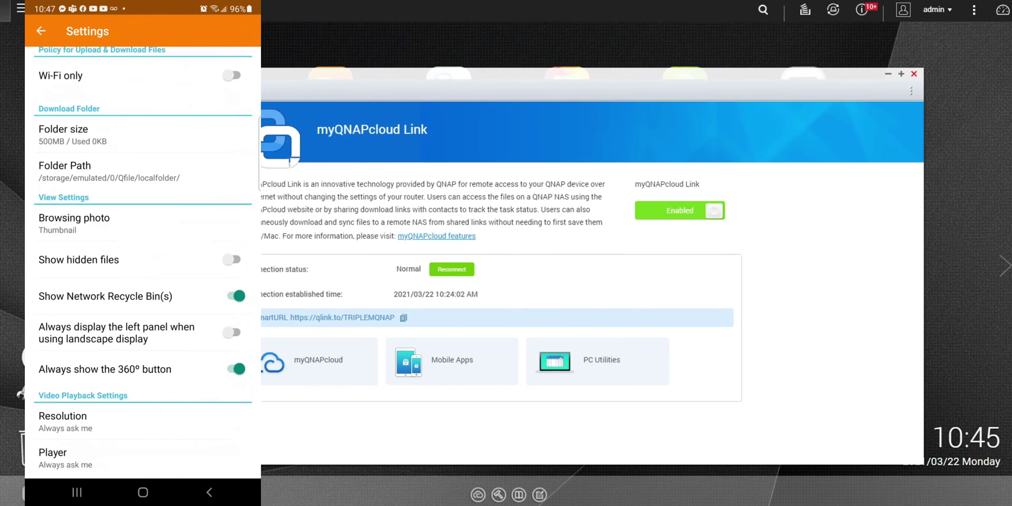
pyautogui.scroll(10, 143, 264)
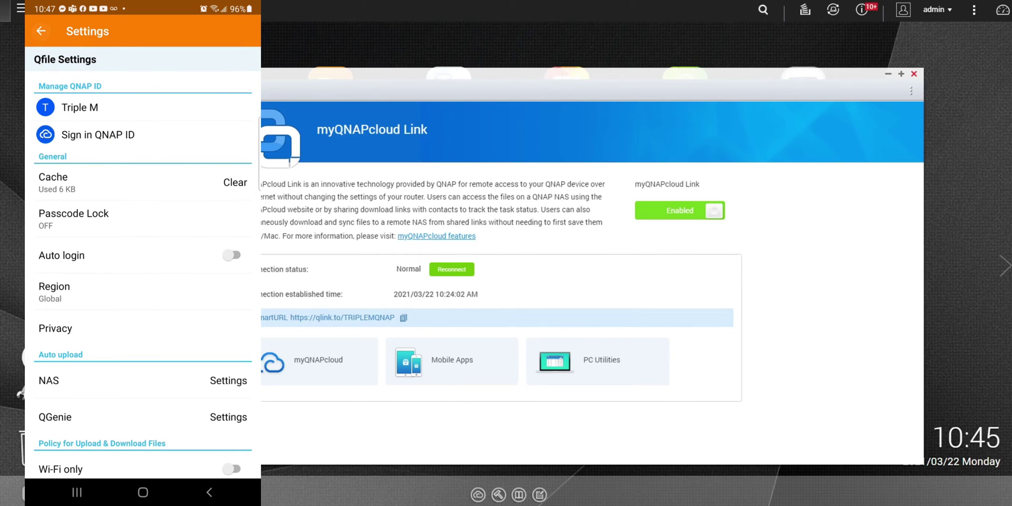
# - Log in to the TRIPLEMQNAP NAS with its user name and password
pyautogui.click(41, 31)
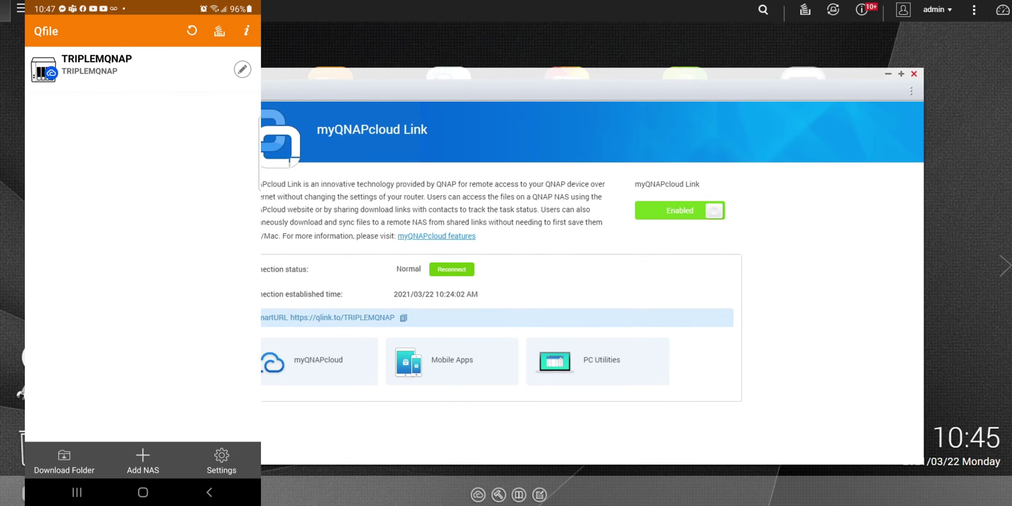
pyautogui.click(96, 66)
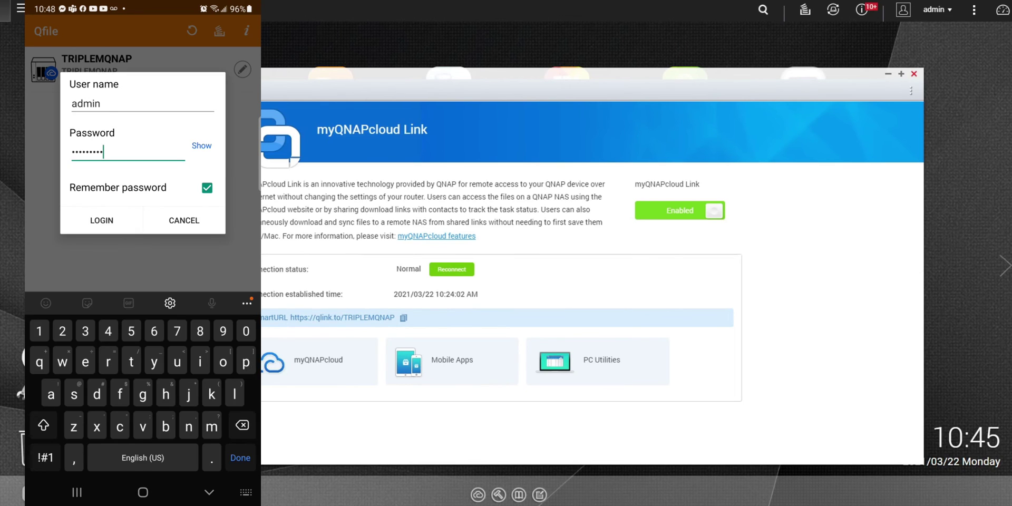
pyautogui.press('Return')
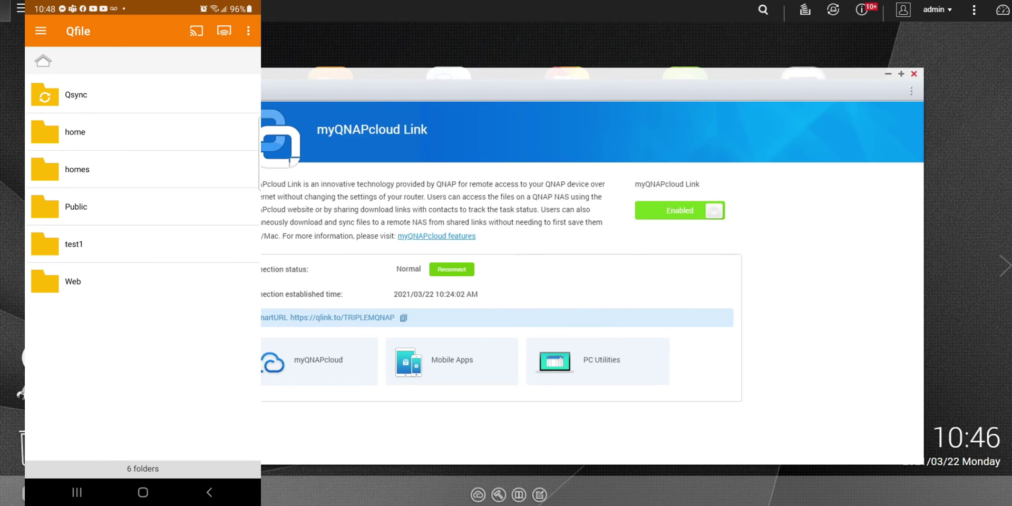
# - Open test1 > My Media and select KONOVA FINAL 1080.mp4 for playback
pyautogui.click(74, 244)
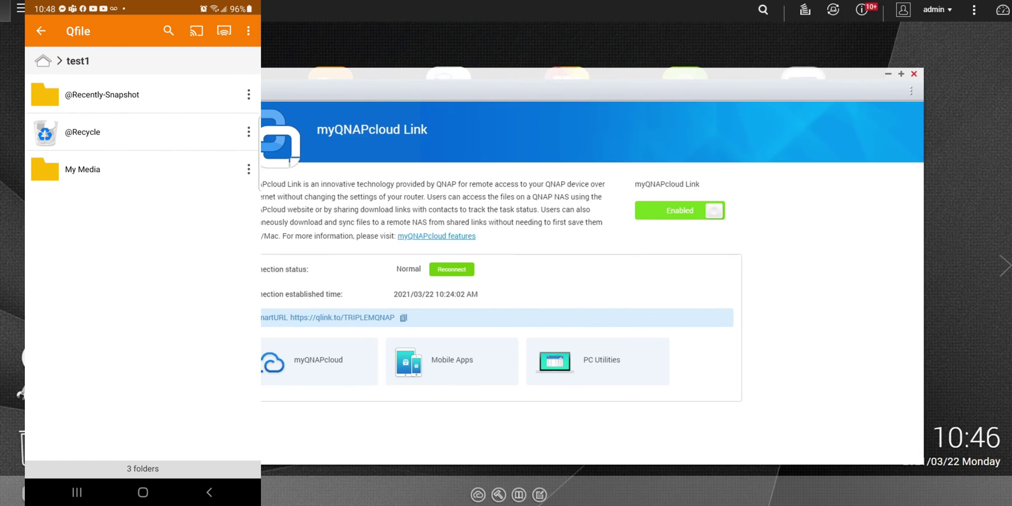
pyautogui.click(82, 169)
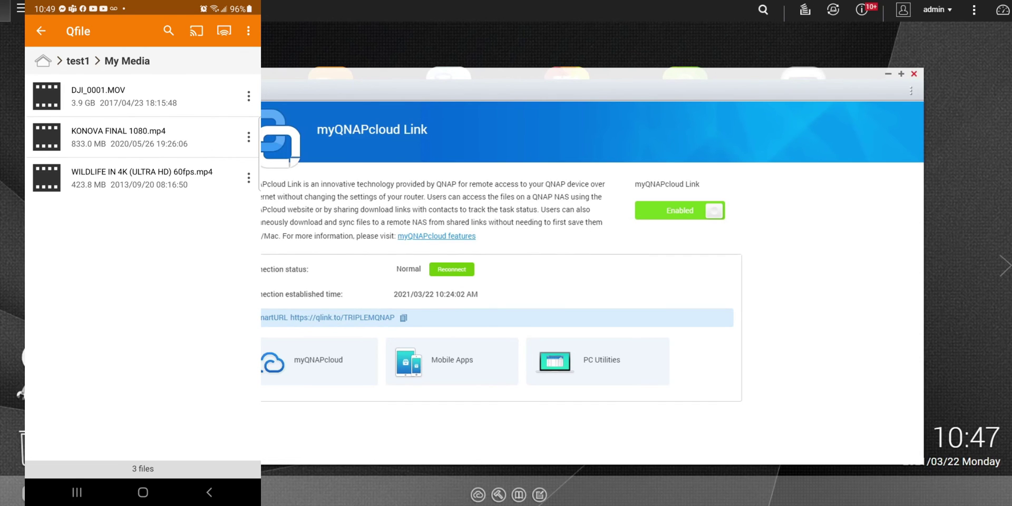
pyautogui.click(119, 136)
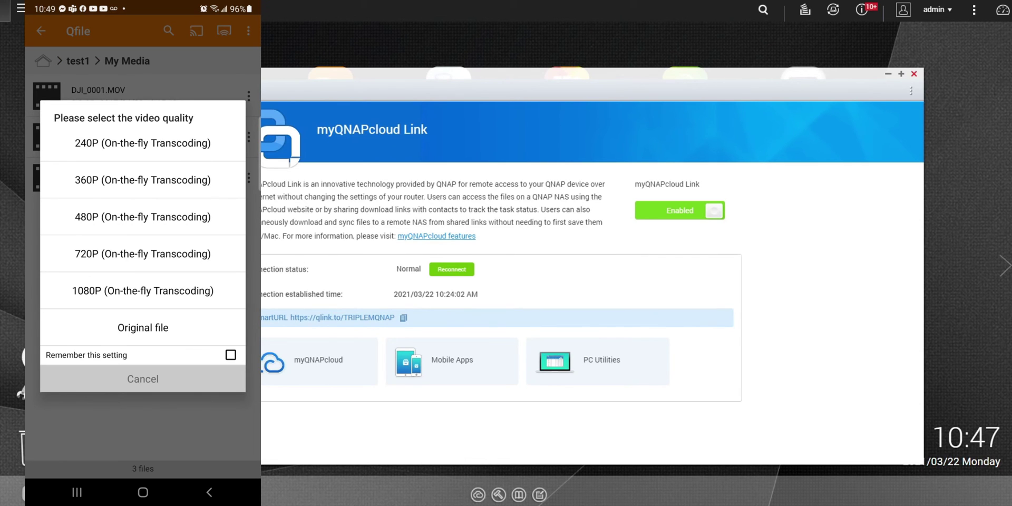
# - Minimize myQNAPcloud Link, show the QTS dashboard, and play KONOVA FINAL 1080.mp4 at a chosen quality
pyautogui.click(888, 74)
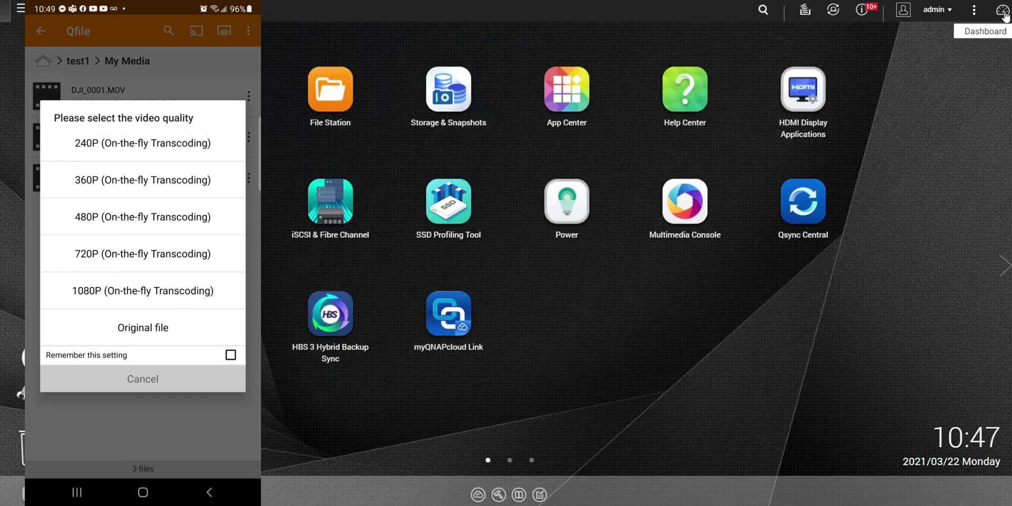
pyautogui.click(1003, 10)
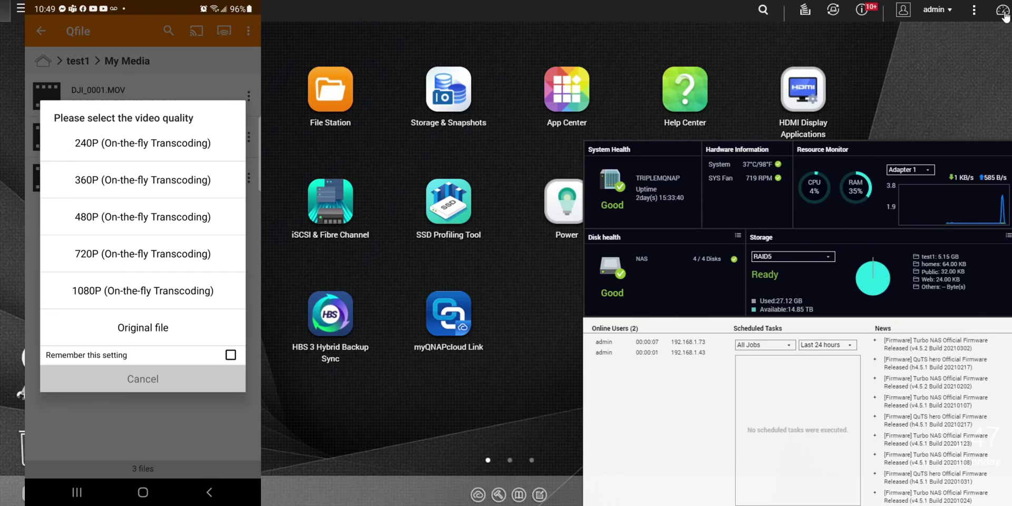
pyautogui.click(142, 328)
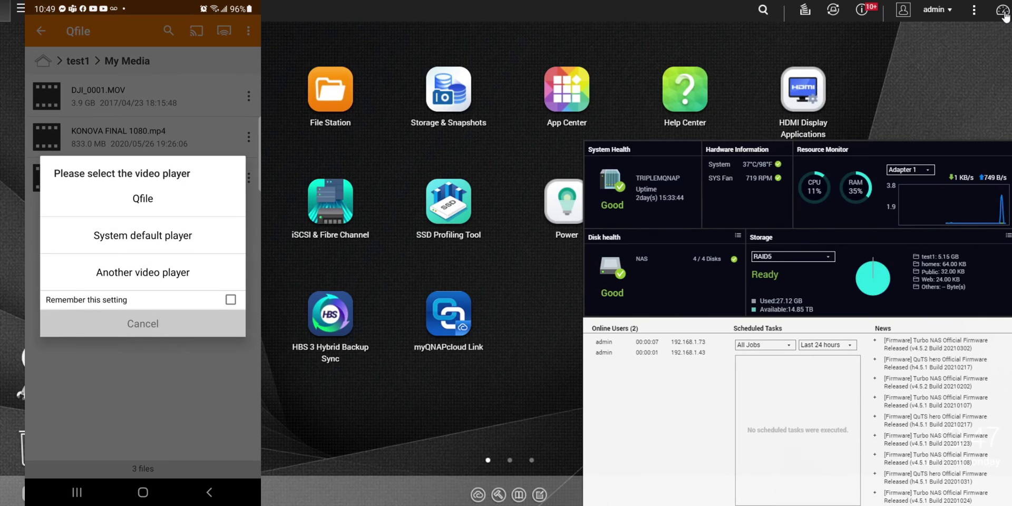
pyautogui.click(143, 198)
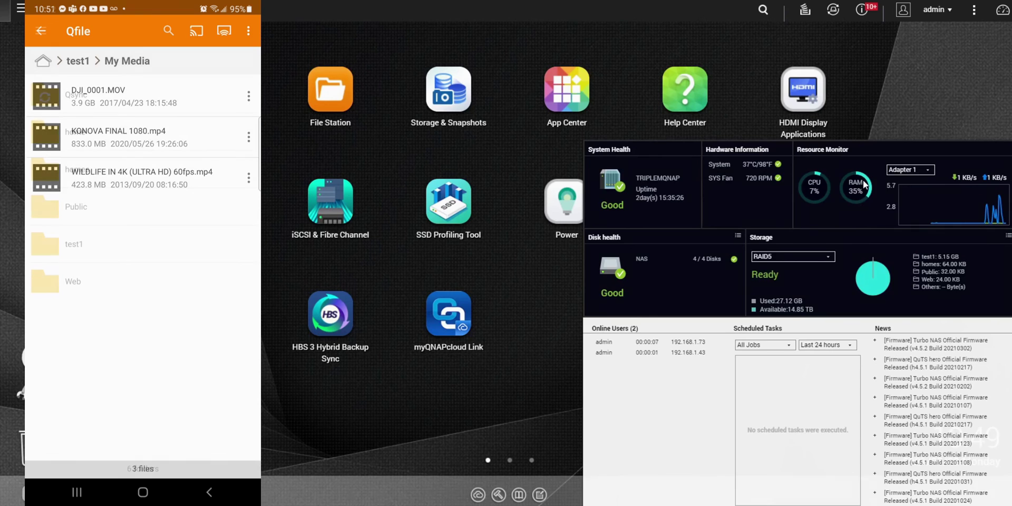
# - Close the QTS dashboard panel
pyautogui.click(779, 391)
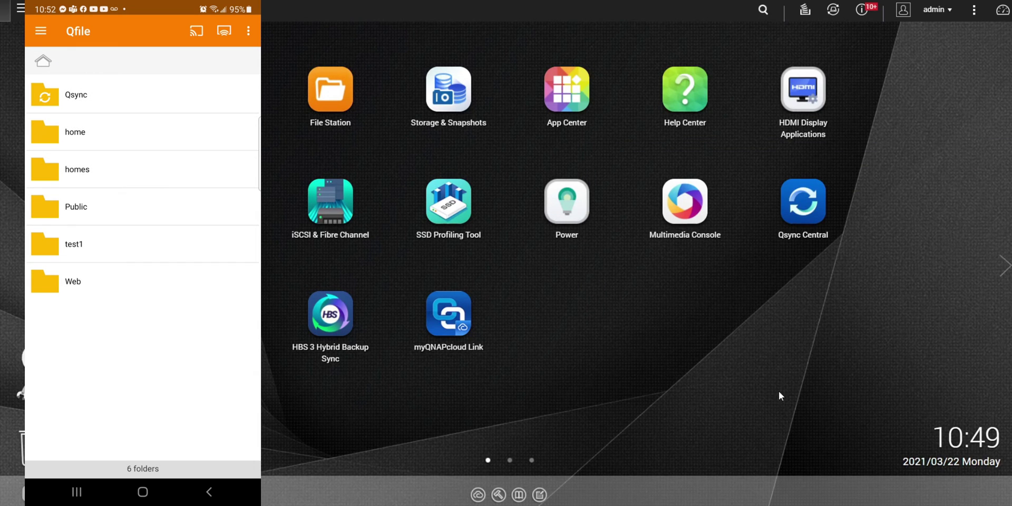